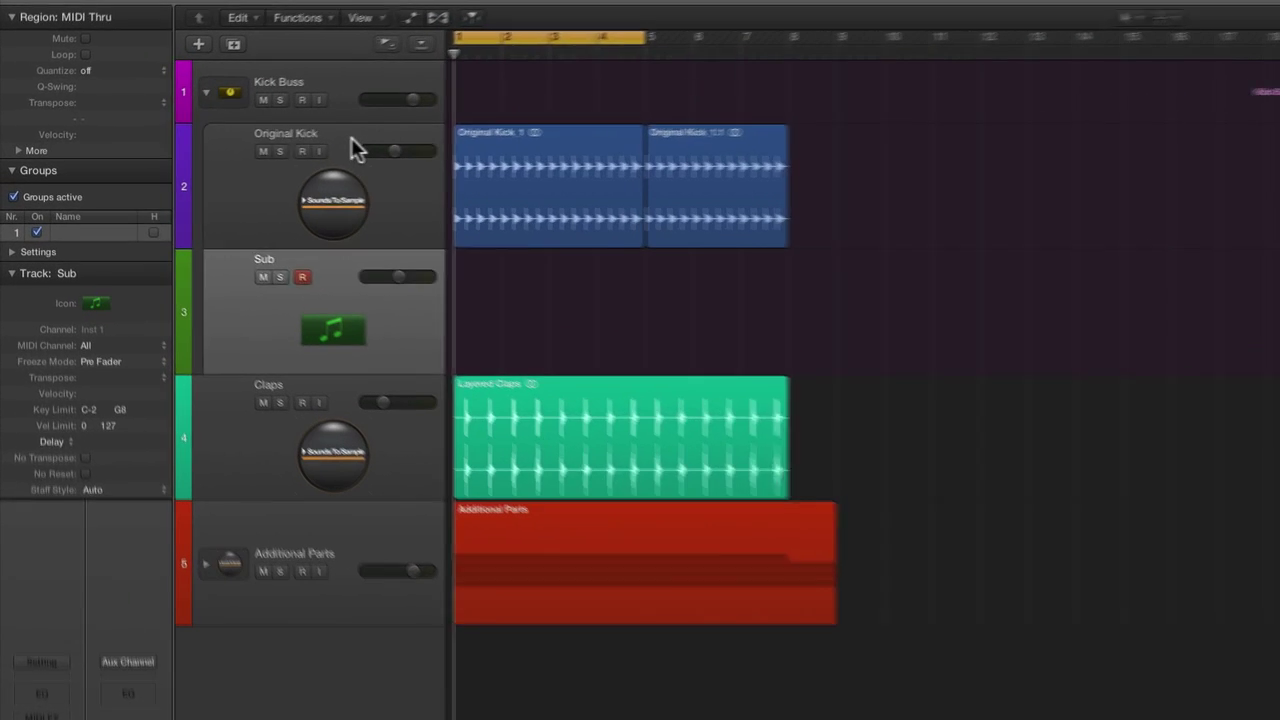
- Mute Additional Parts and Claps so the Original Kick plays back alone, then select Sub and Original Kick
click(353, 145)
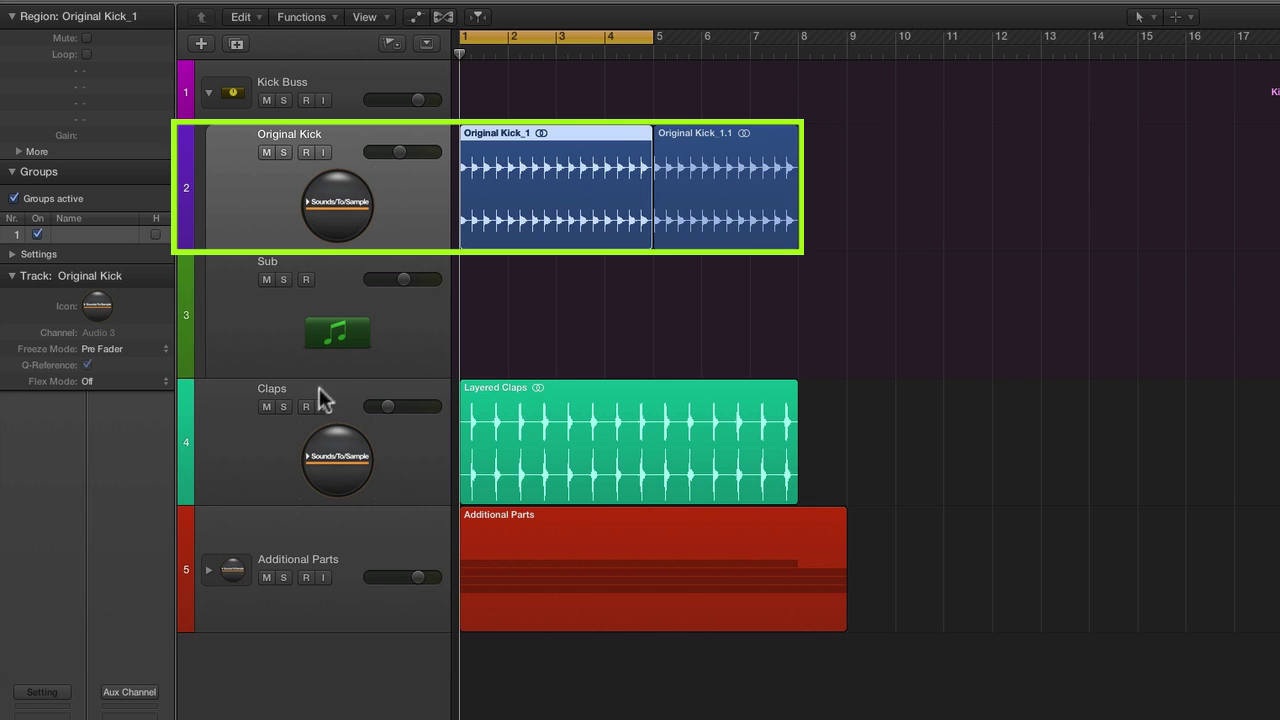
click(266, 577)
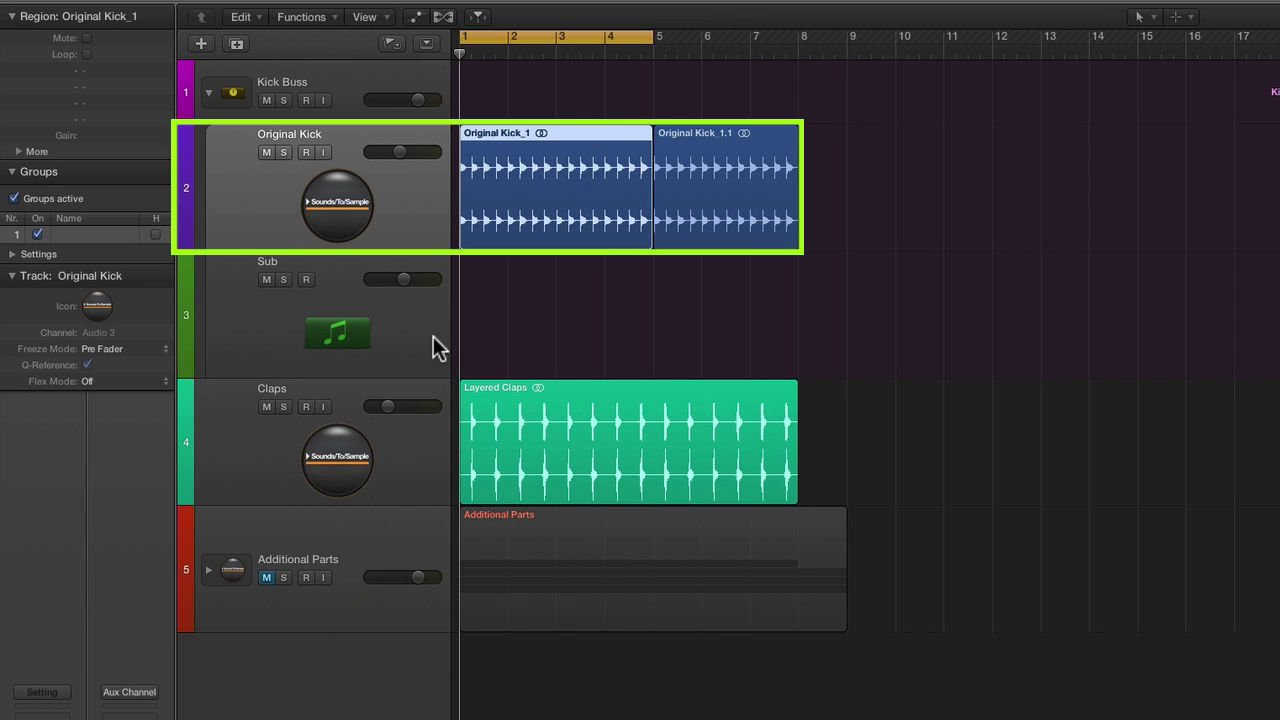
key(space)
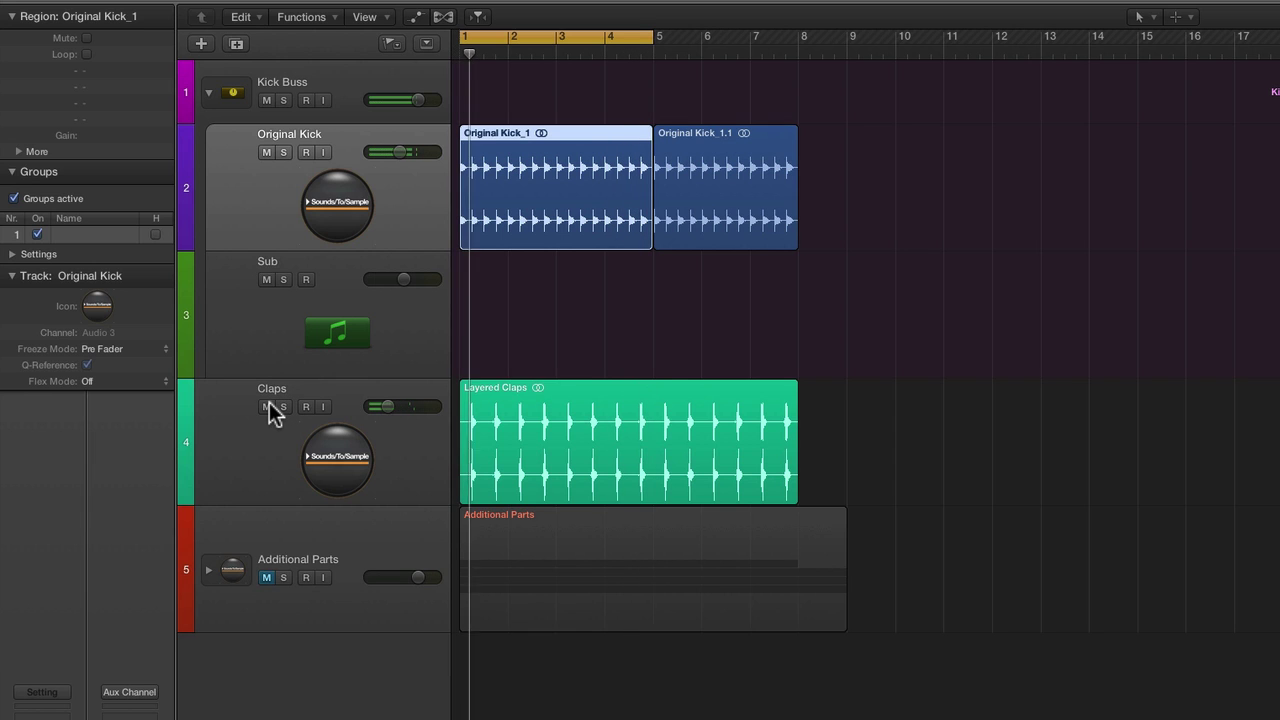
click(268, 404)
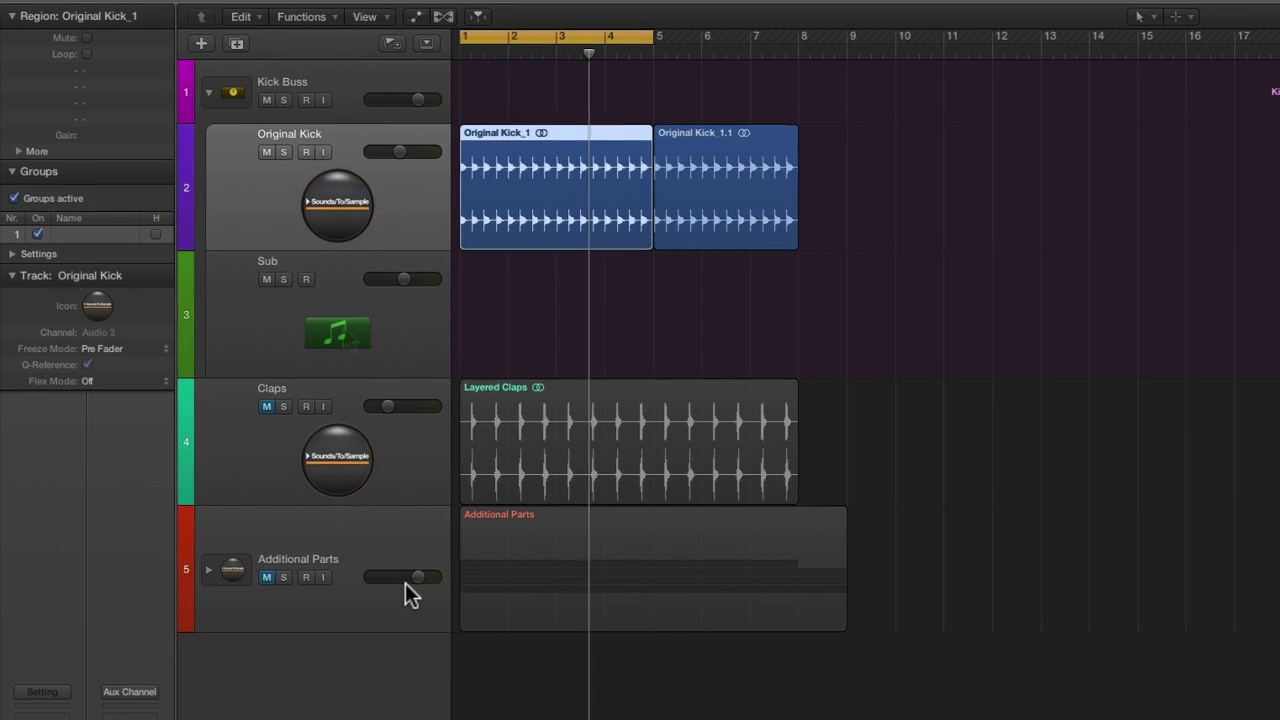
click(310, 279)
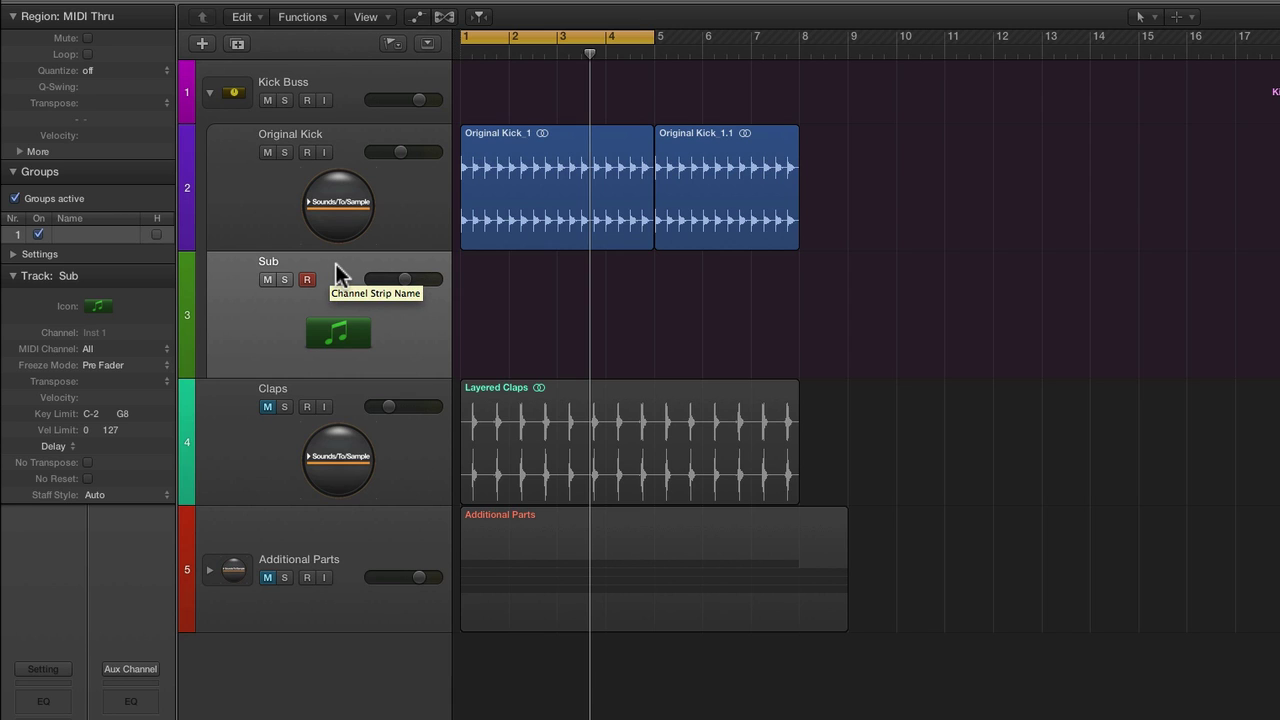
click(323, 140)
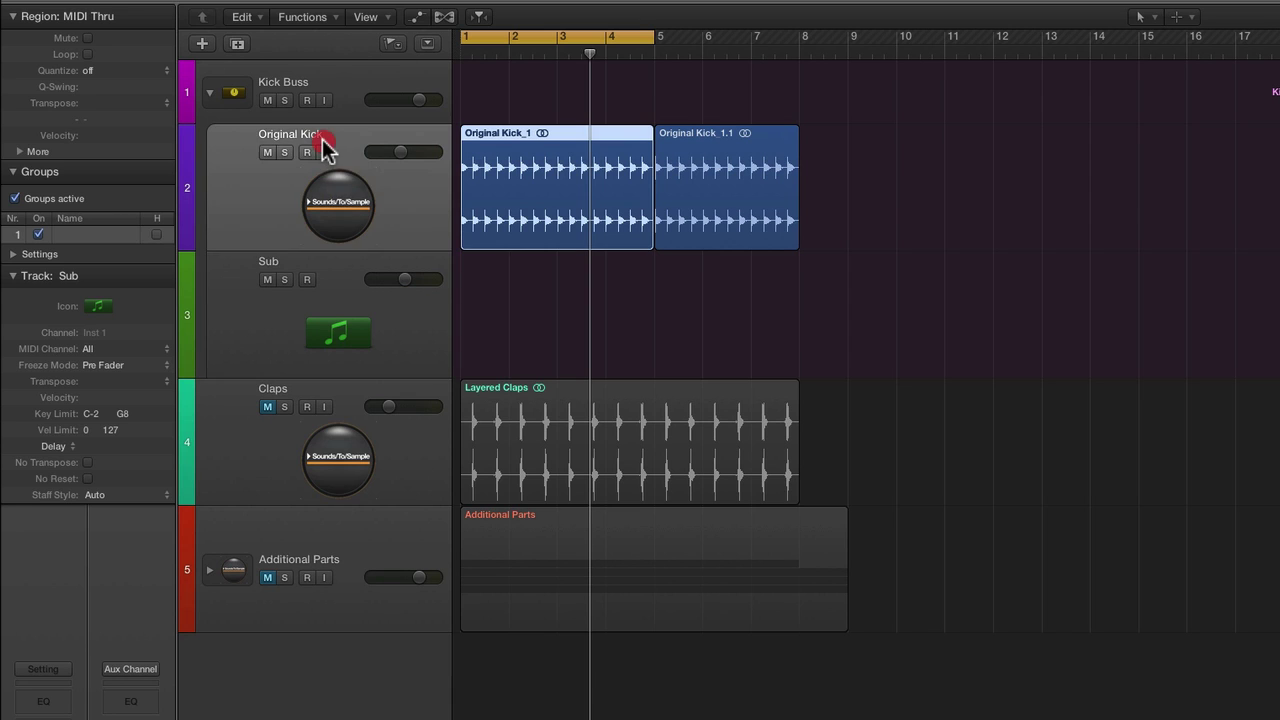
click(328, 270)
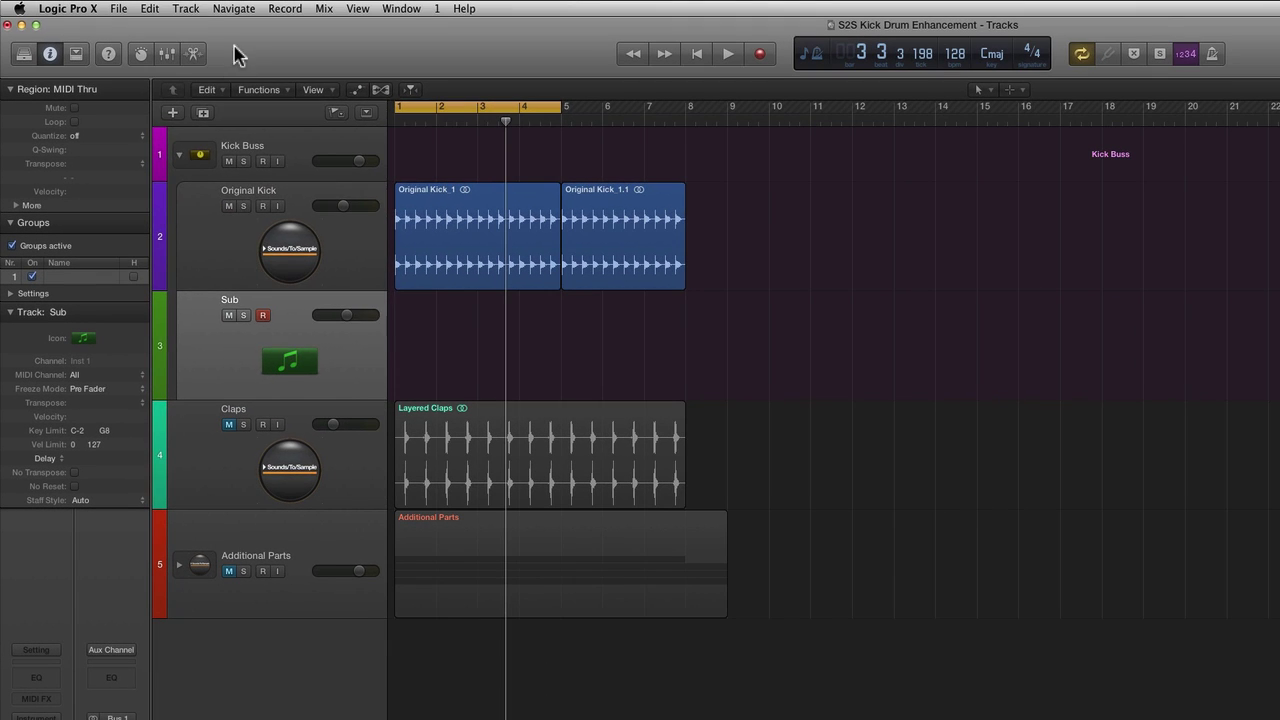
click(194, 9)
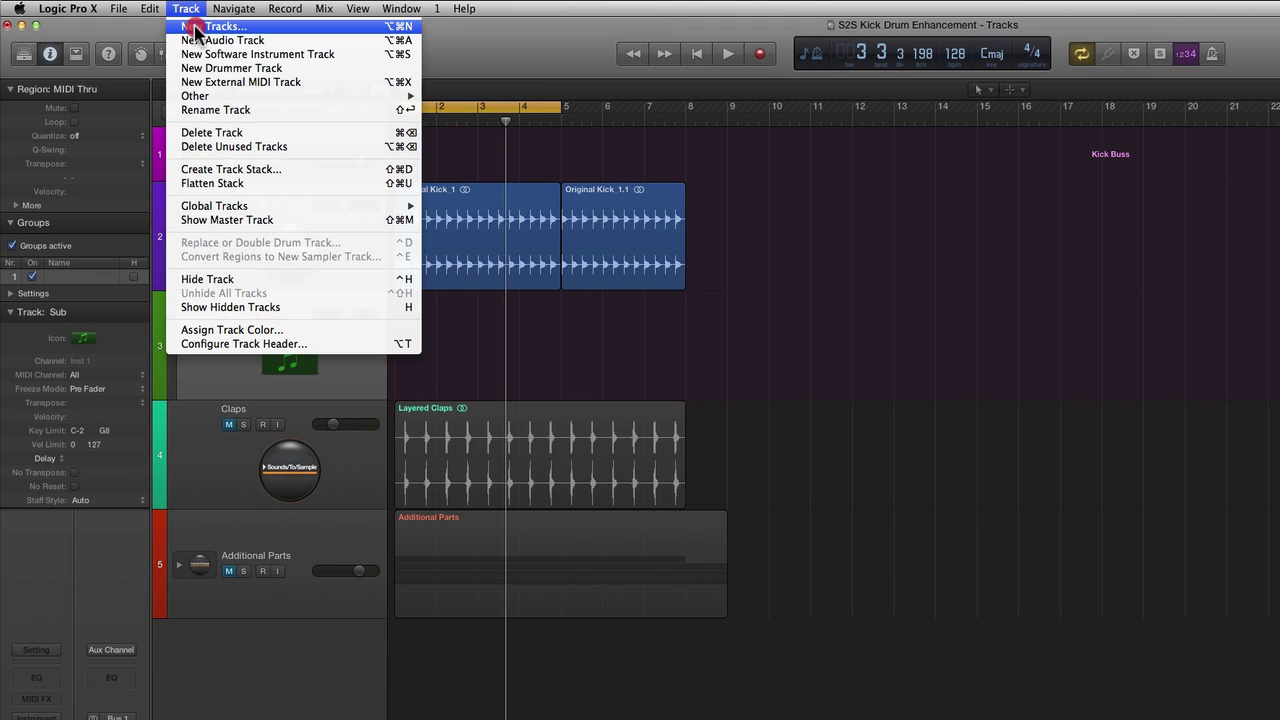
click(194, 26)
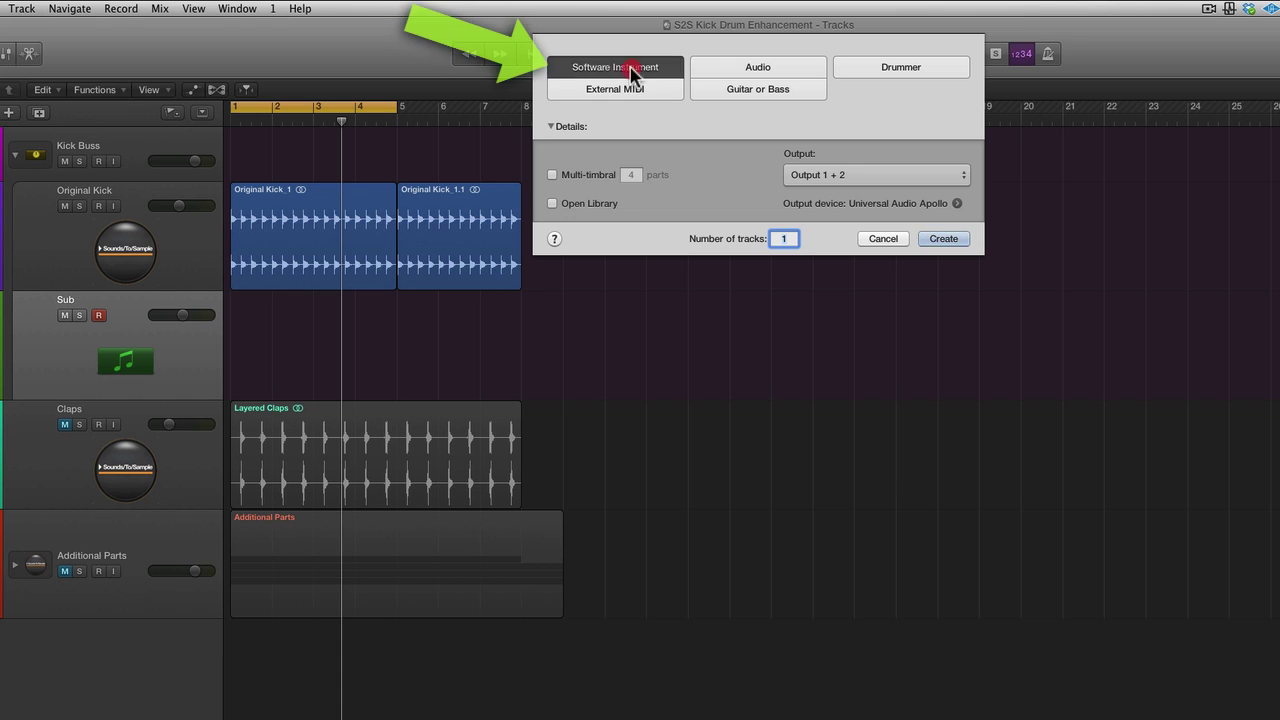
click(943, 238)
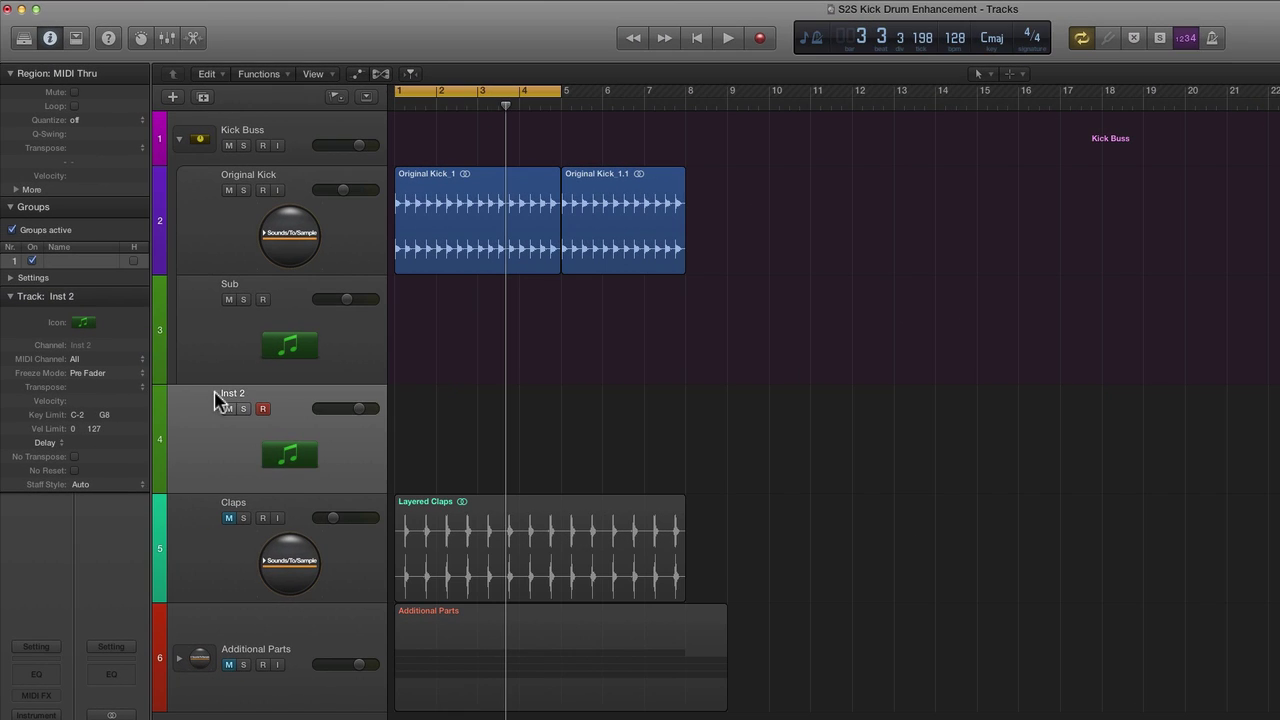
click(50, 410)
key(super+BackSpace)
click(240, 289)
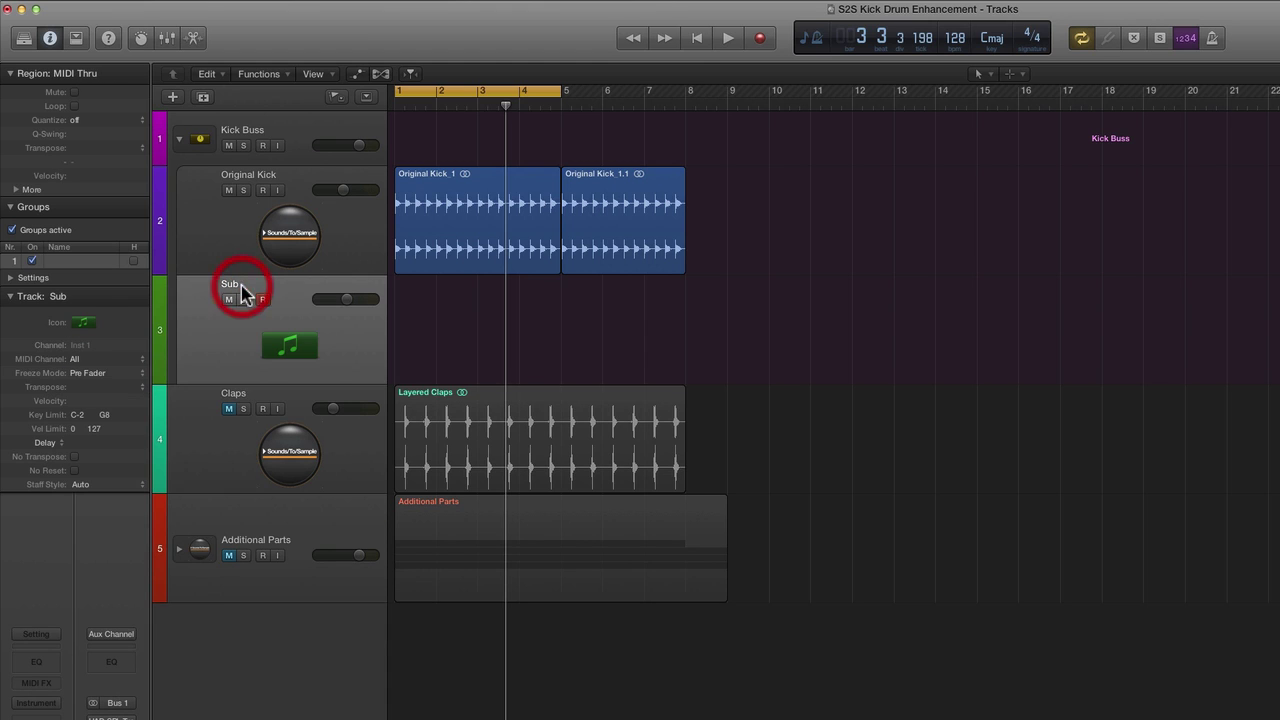
click(254, 127)
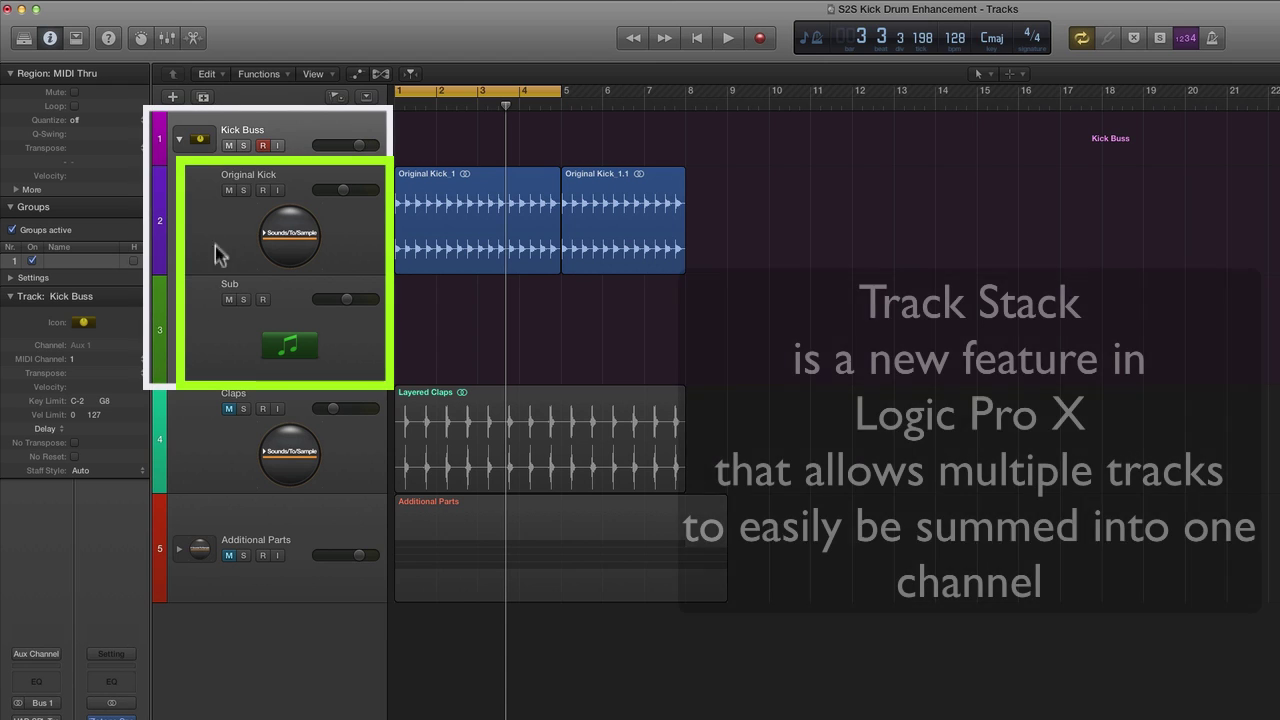
click(250, 131)
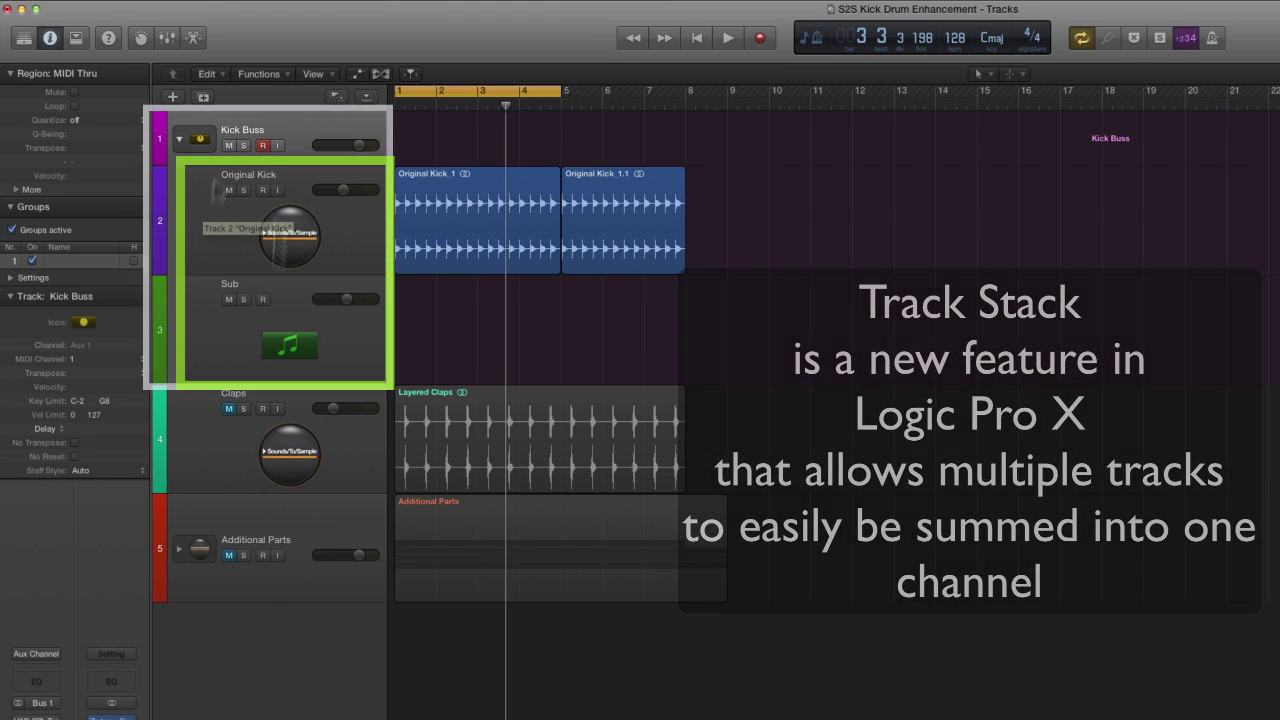
click(205, 180)
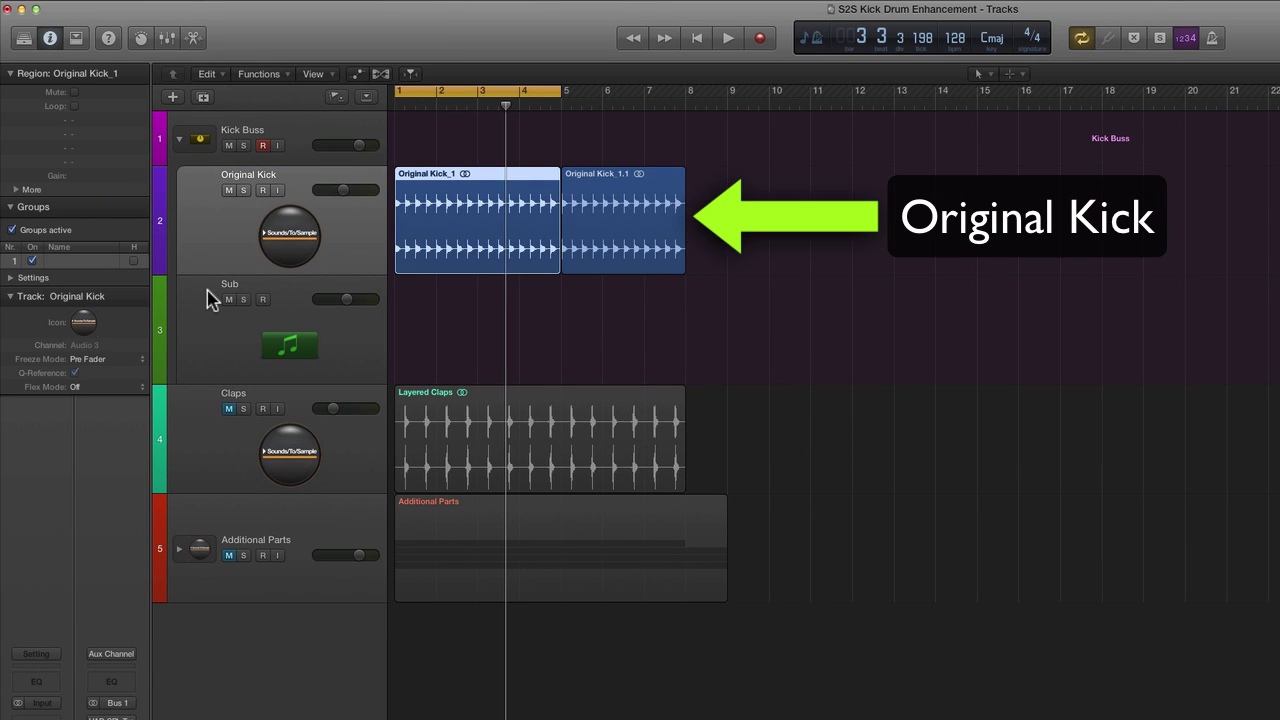
click(209, 300)
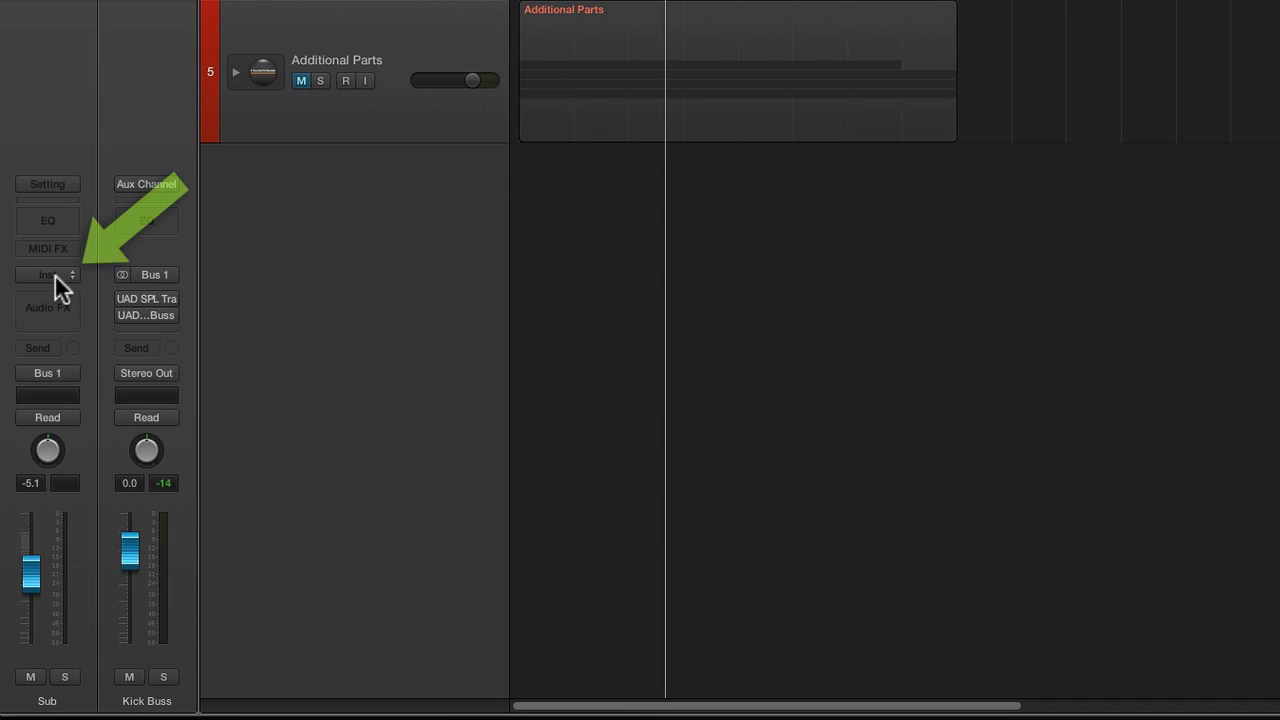
- Load a stereo Test Oscillator into the Sub track's instrument slot and move its window down
click(55, 274)
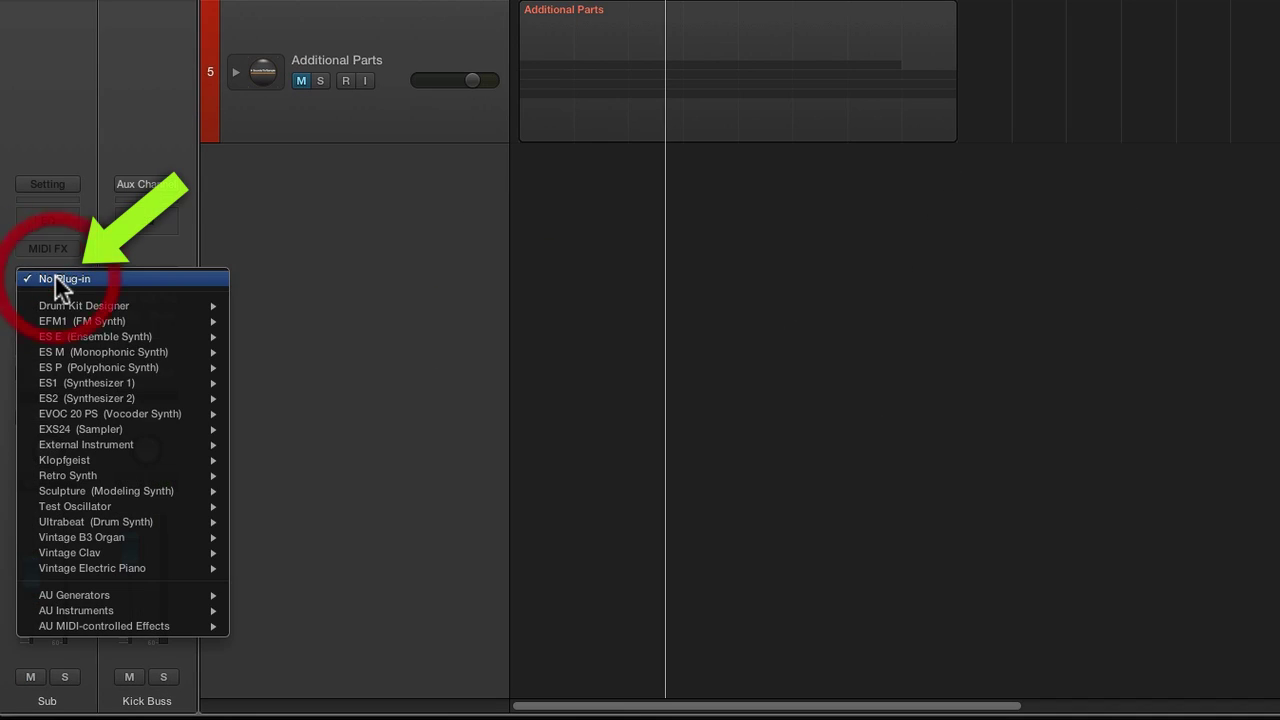
mouse_move(100, 506)
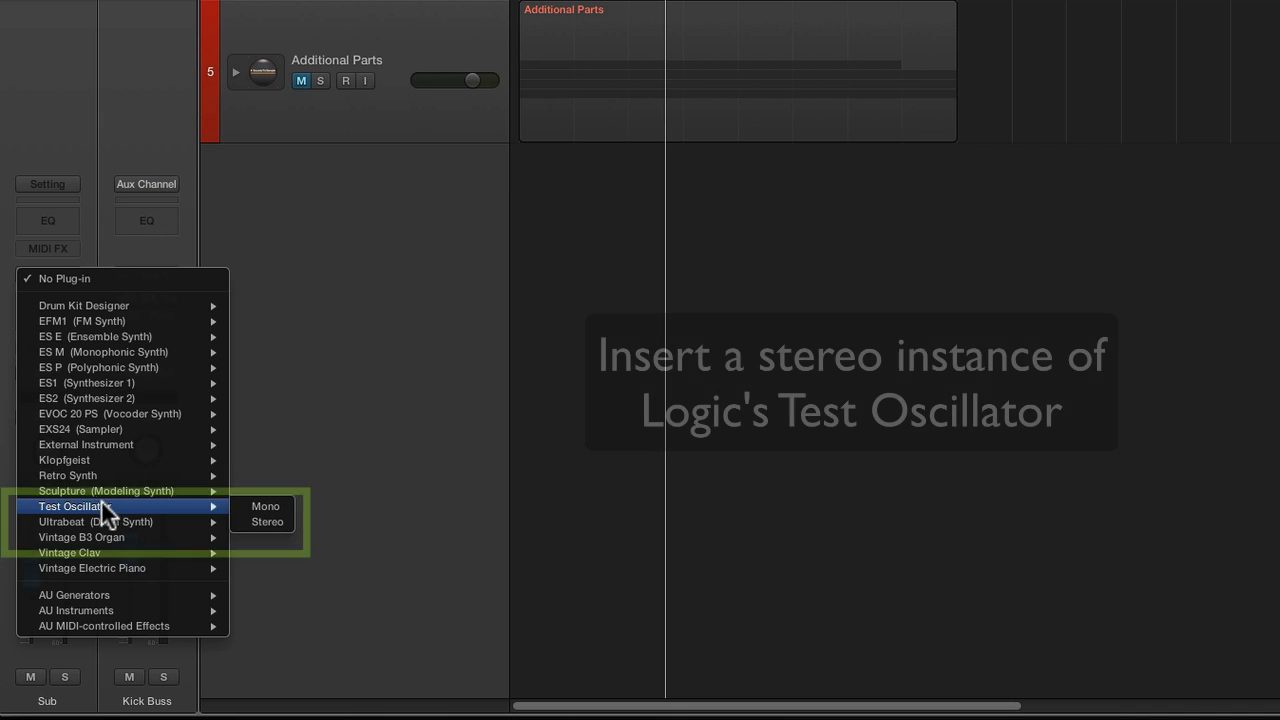
click(277, 523)
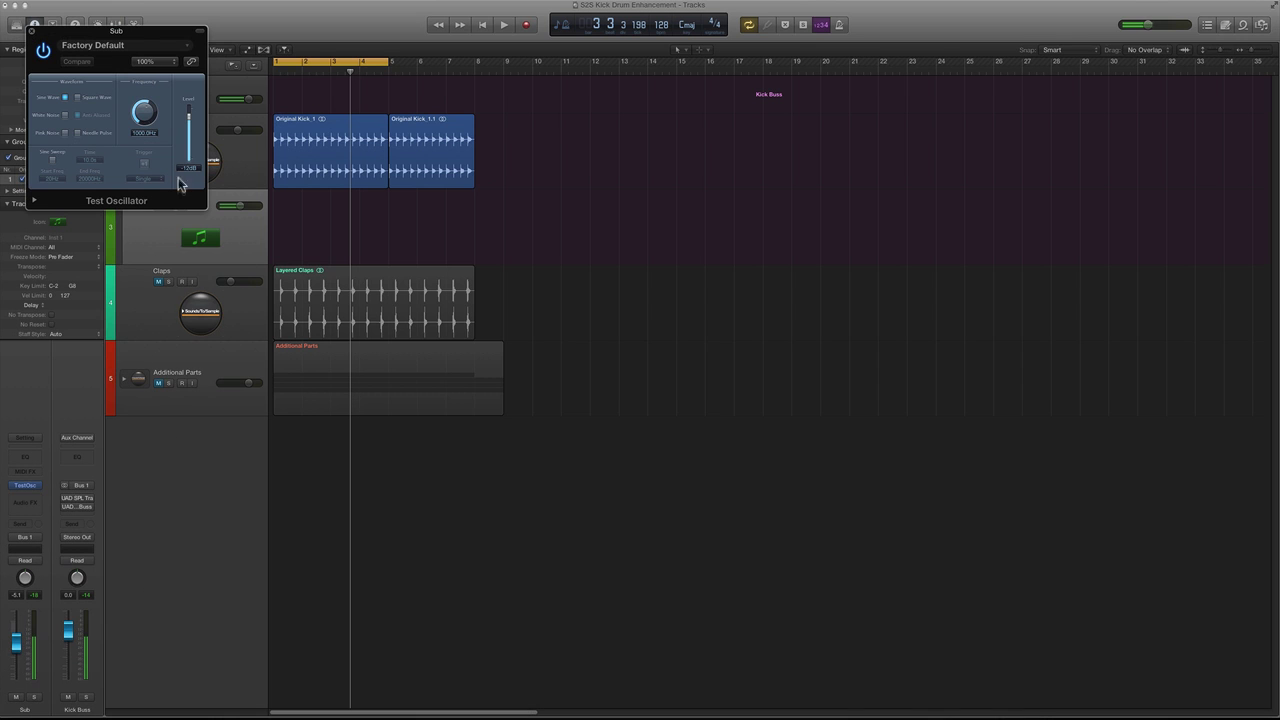
drag(130, 31, 207, 443)
- Audition the 1000 Hz oscillator tone by toggling Sub's mute, leaving Sub muted
click(159, 206)
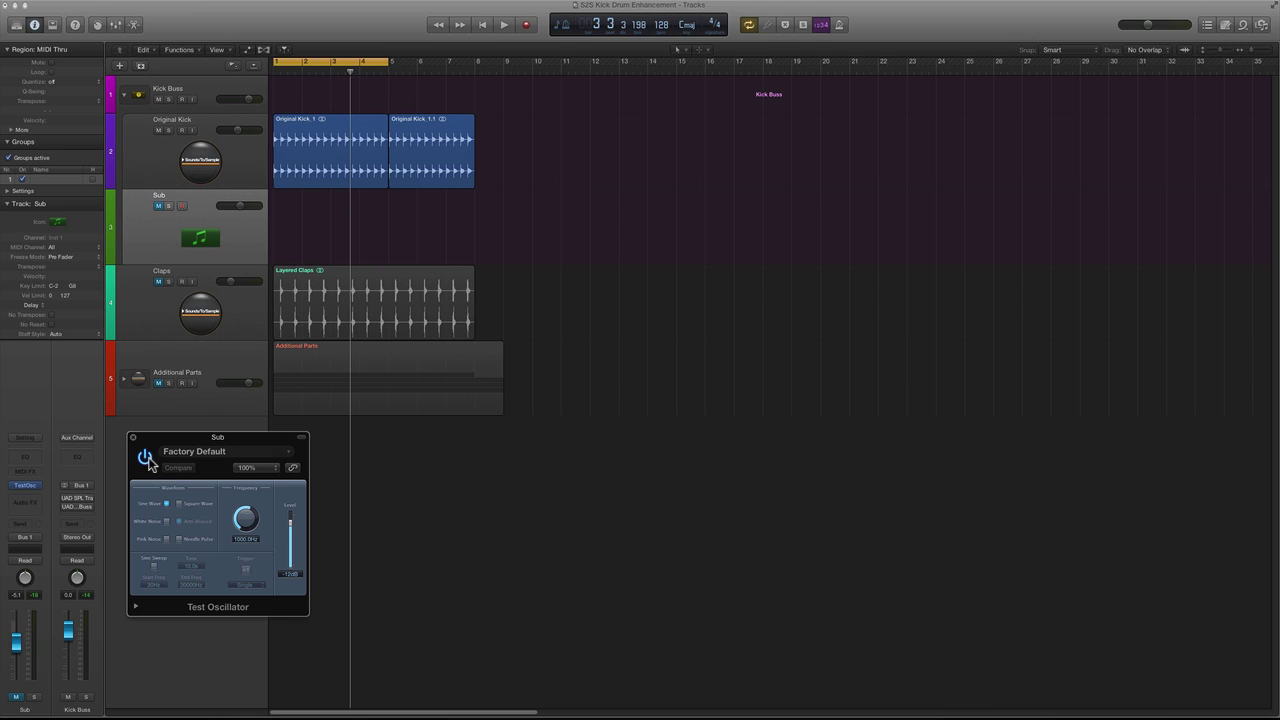
click(158, 206)
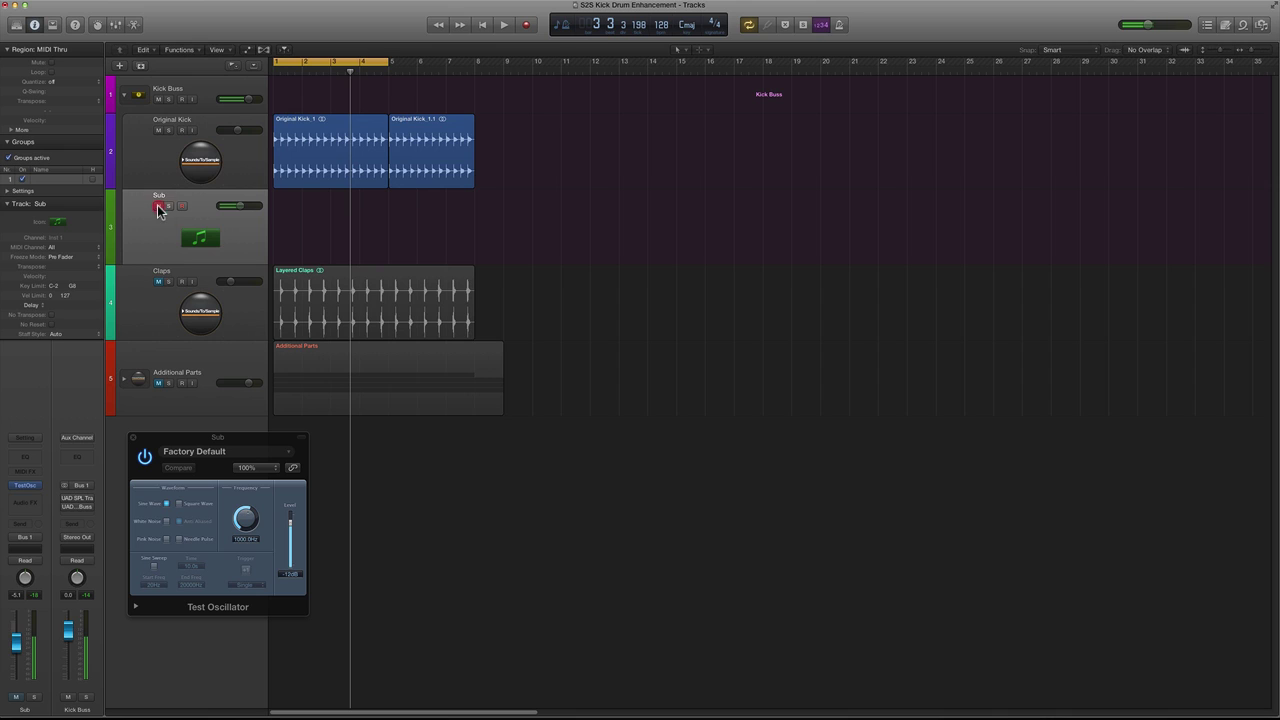
click(157, 205)
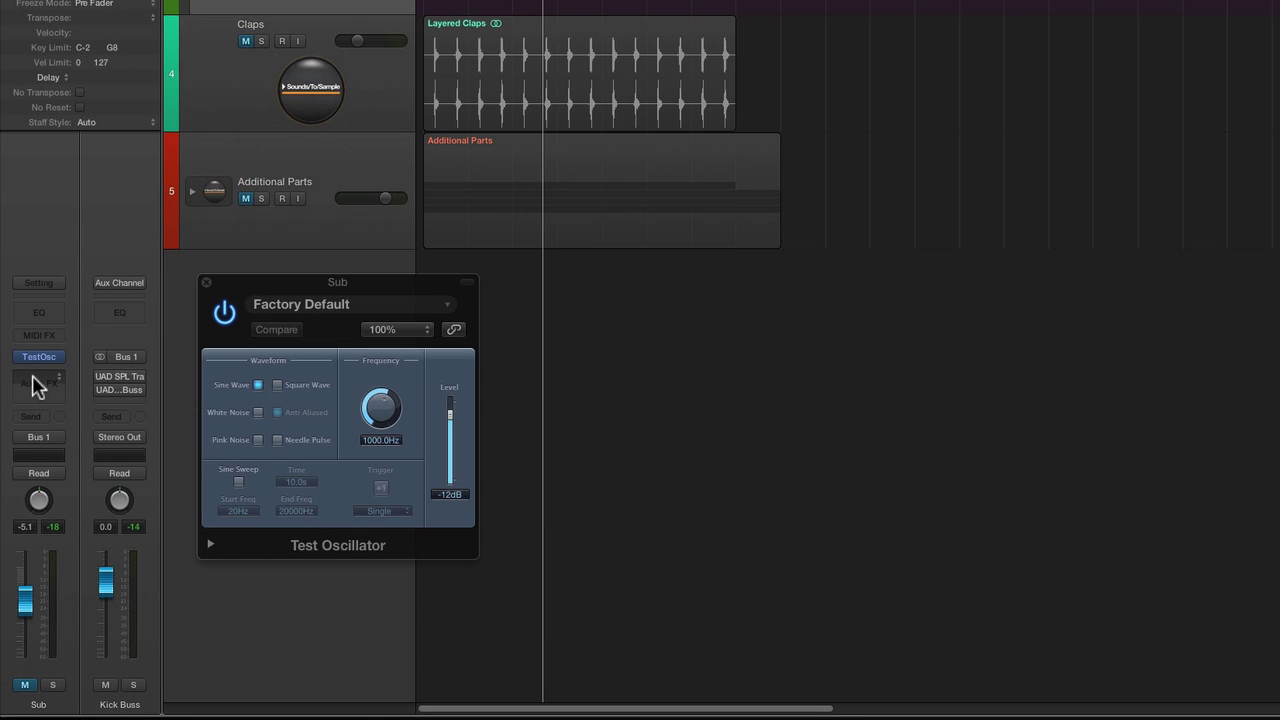
- Insert a Noise Gate after the Test Oscillator on the Sub track
click(35, 380)
mouse_move(69, 442)
click(181, 527)
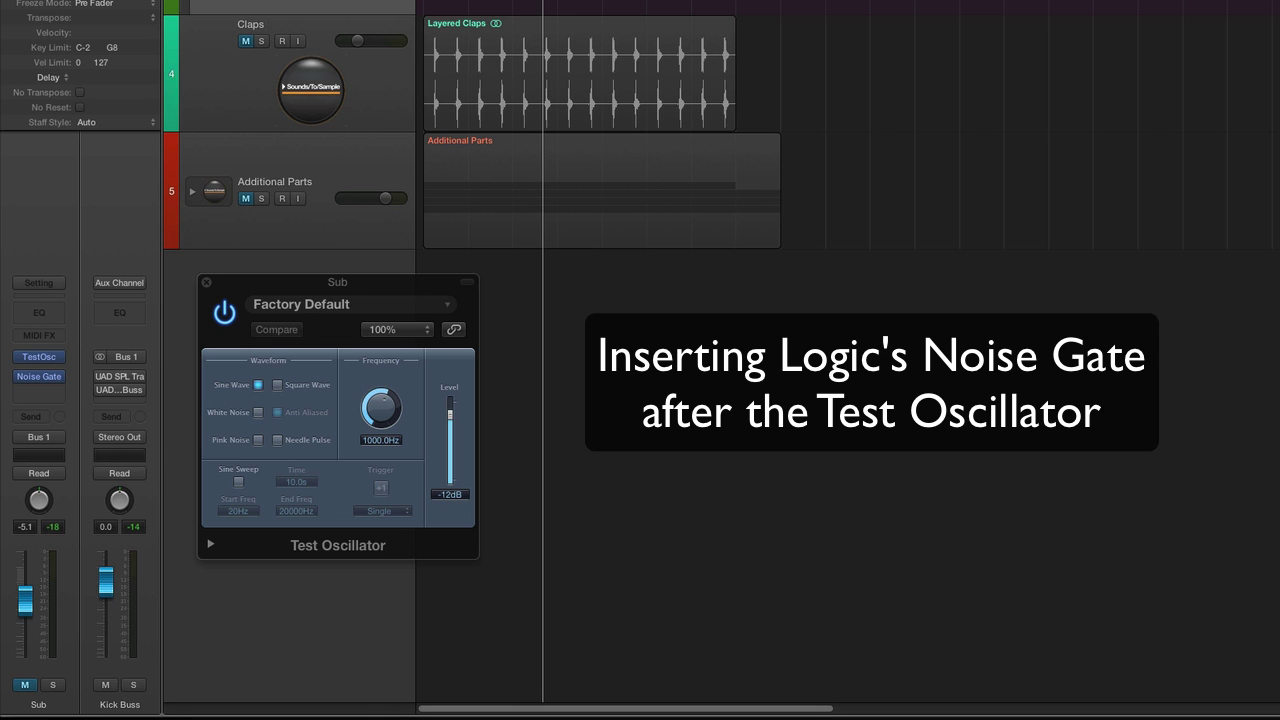
drag(577, 10, 664, 290)
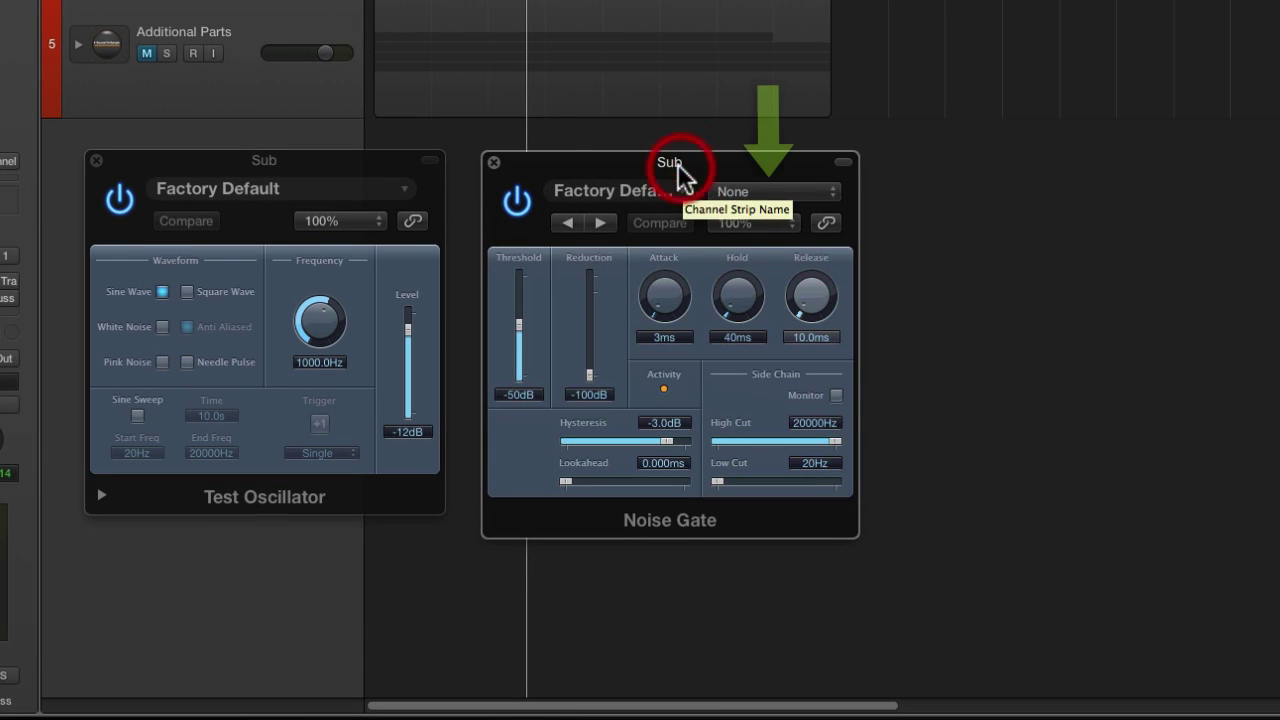
- Key the Noise Gate's side-chain from 'Audio 3 - Original Kick' and reposition its window
click(821, 222)
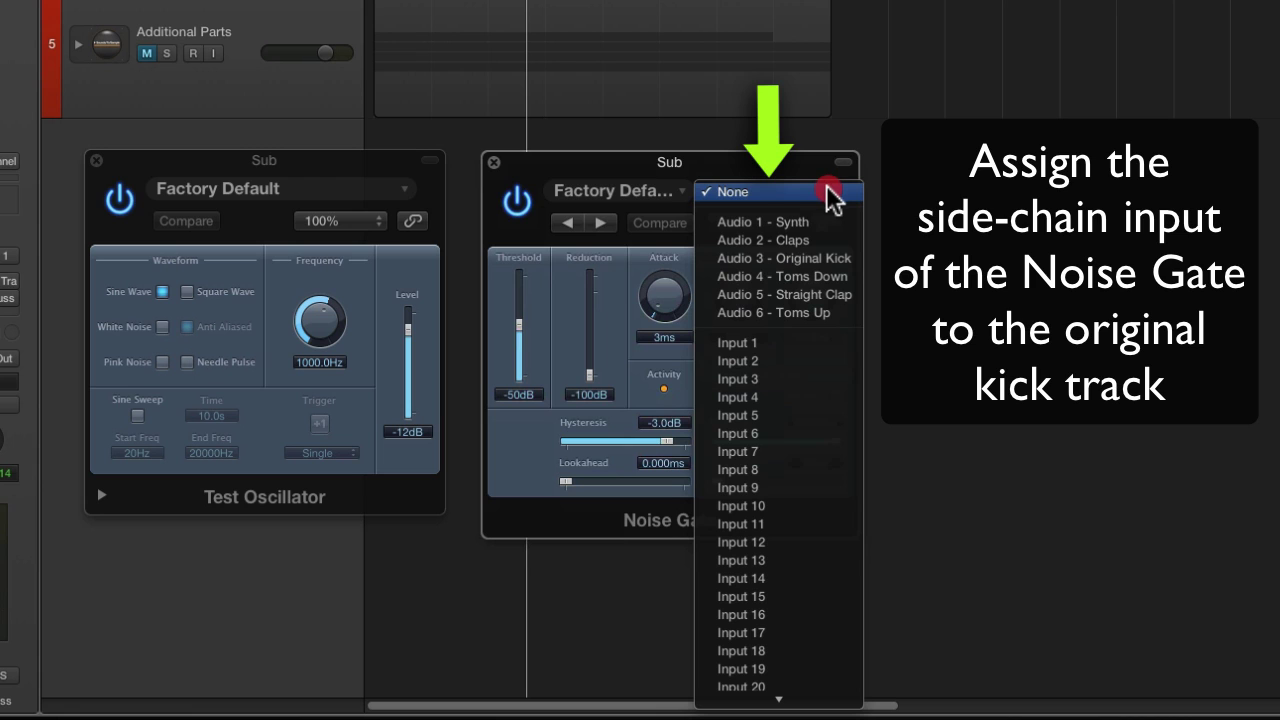
click(837, 260)
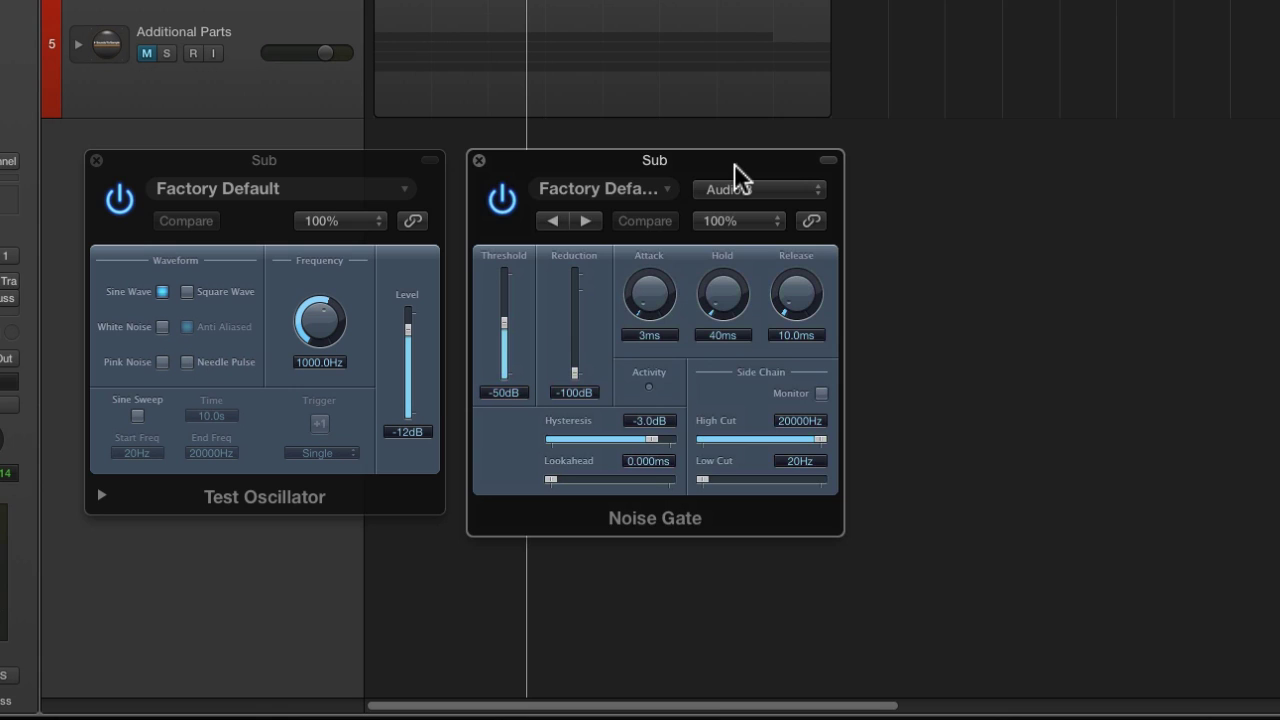
drag(735, 178, 728, 177)
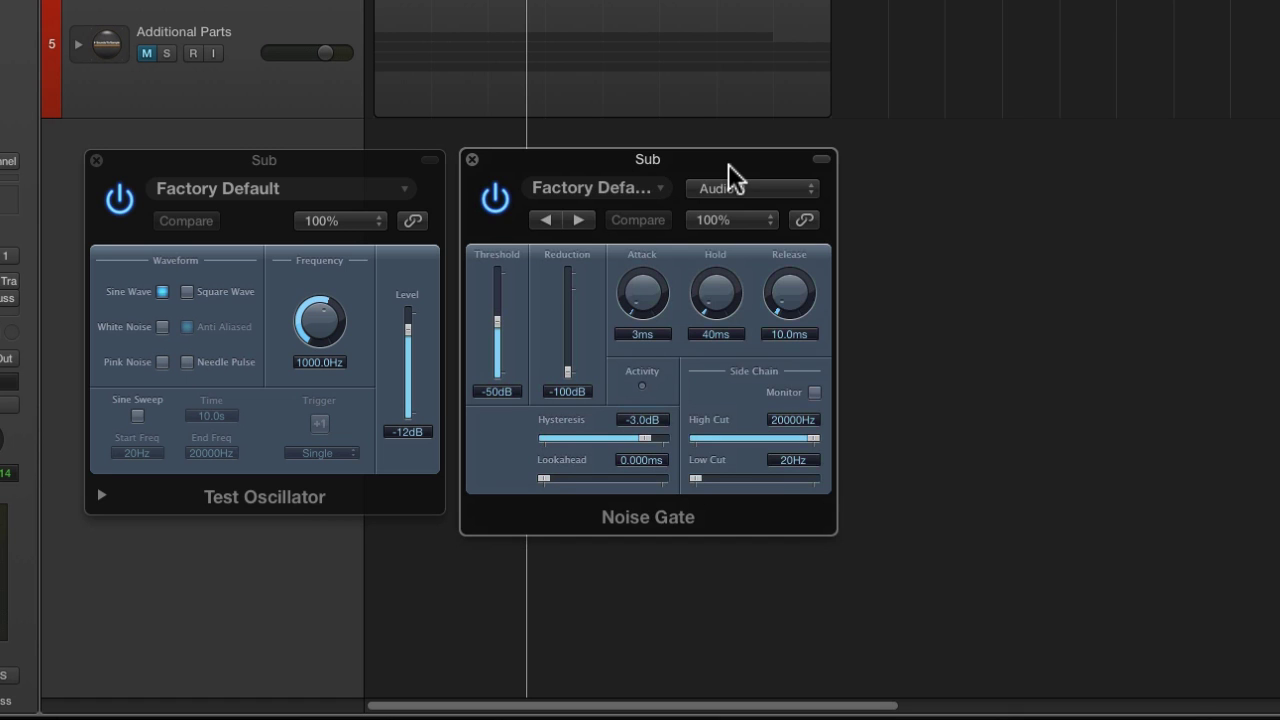
drag(729, 165, 739, 177)
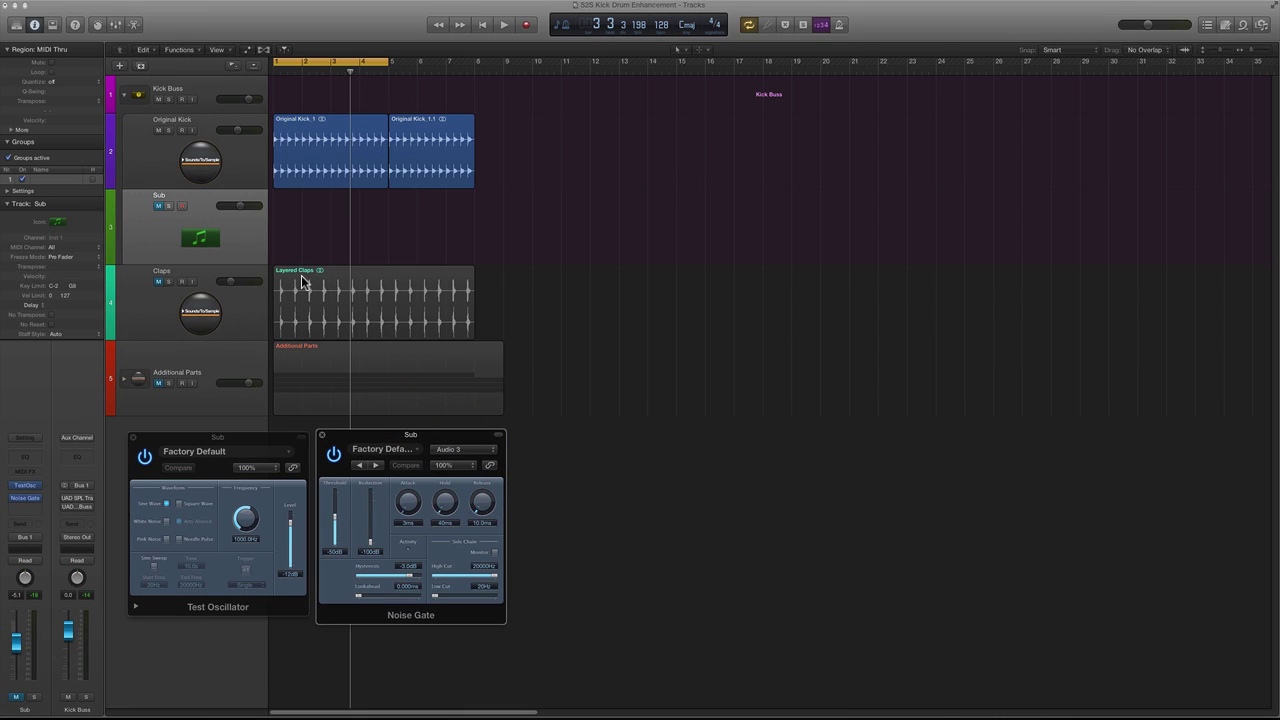
key(space)
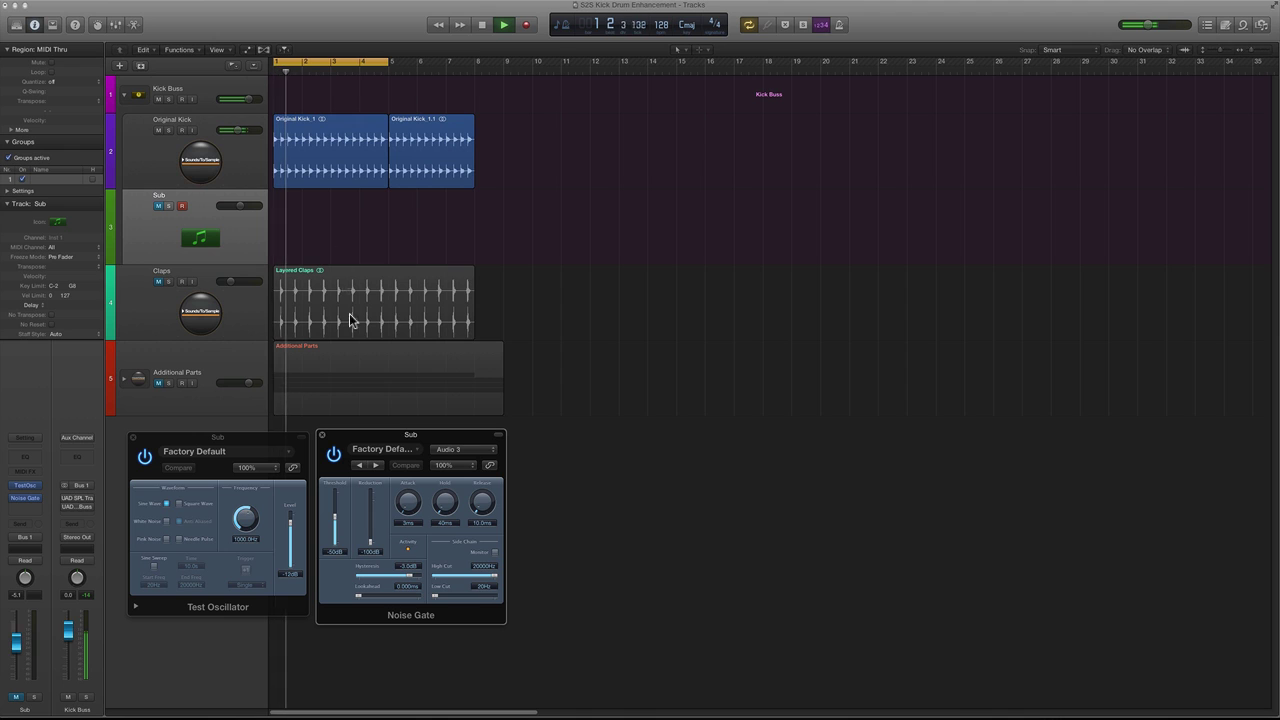
click(157, 207)
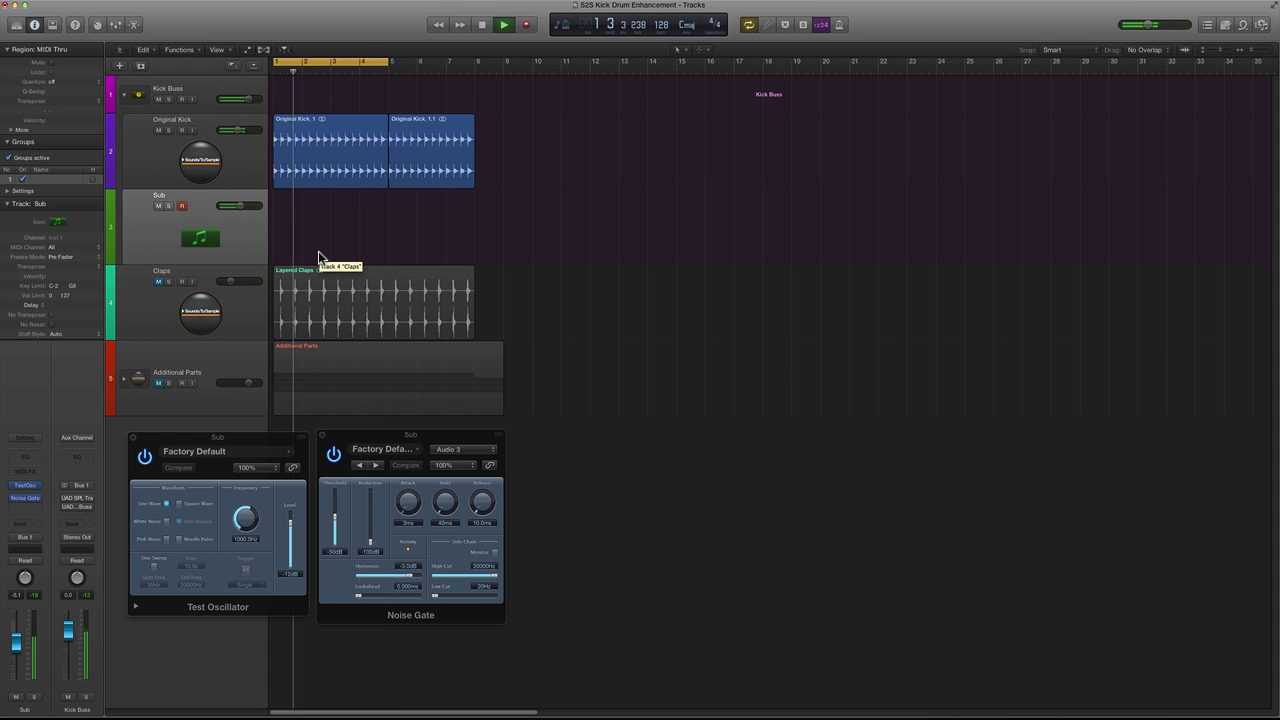
key(space)
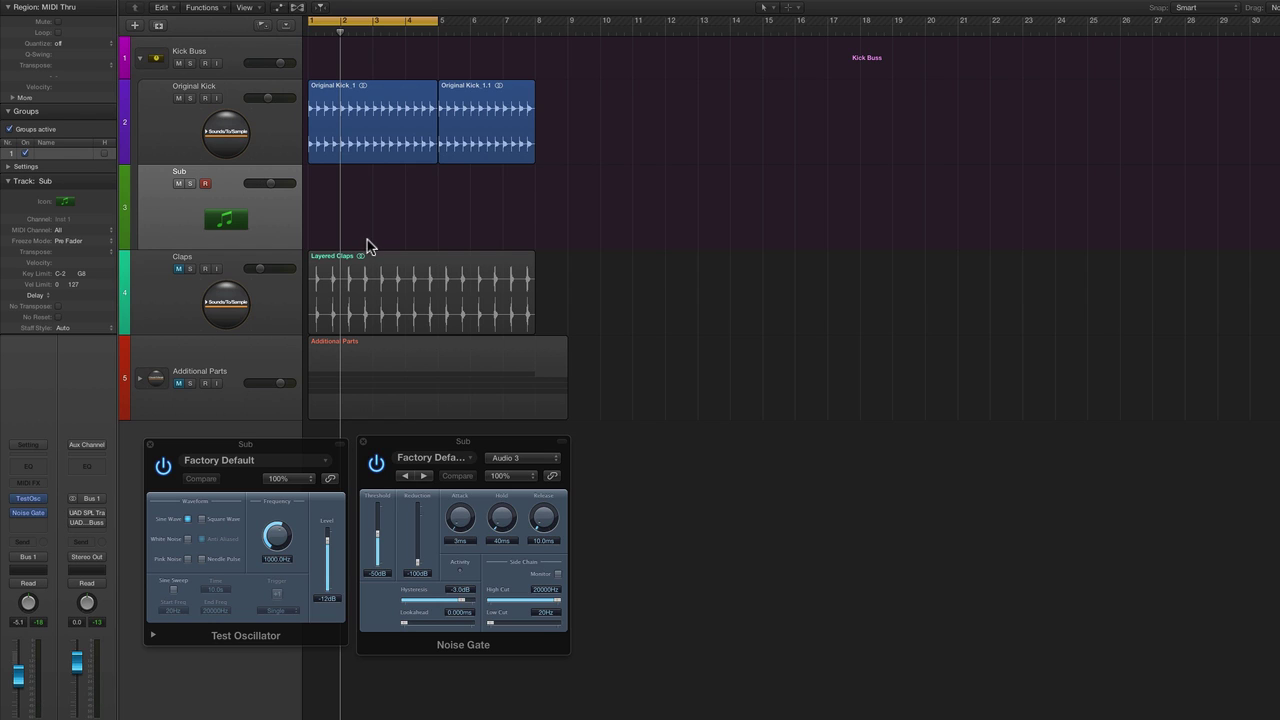
- Turn the Test Oscillator's Frequency knob down from 1000 Hz to 40.000 Hz
click(300, 450)
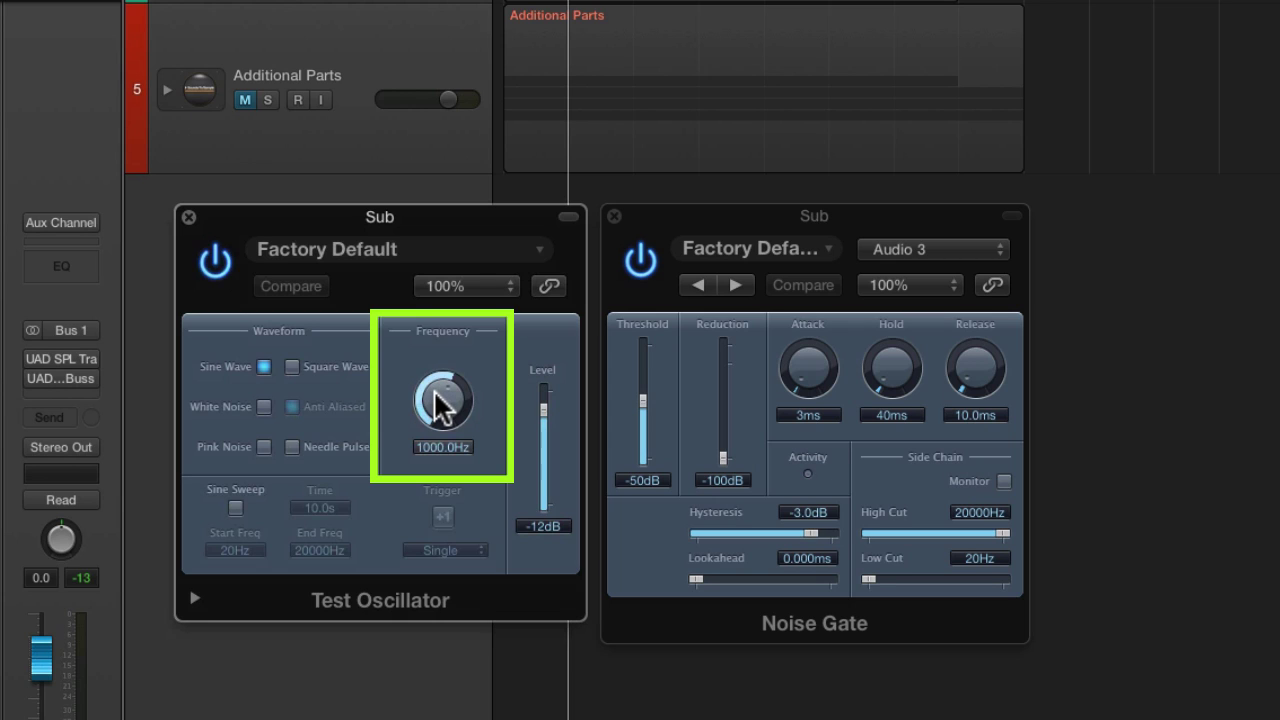
click(440, 406)
click(440, 405)
drag(440, 405, 457, 487)
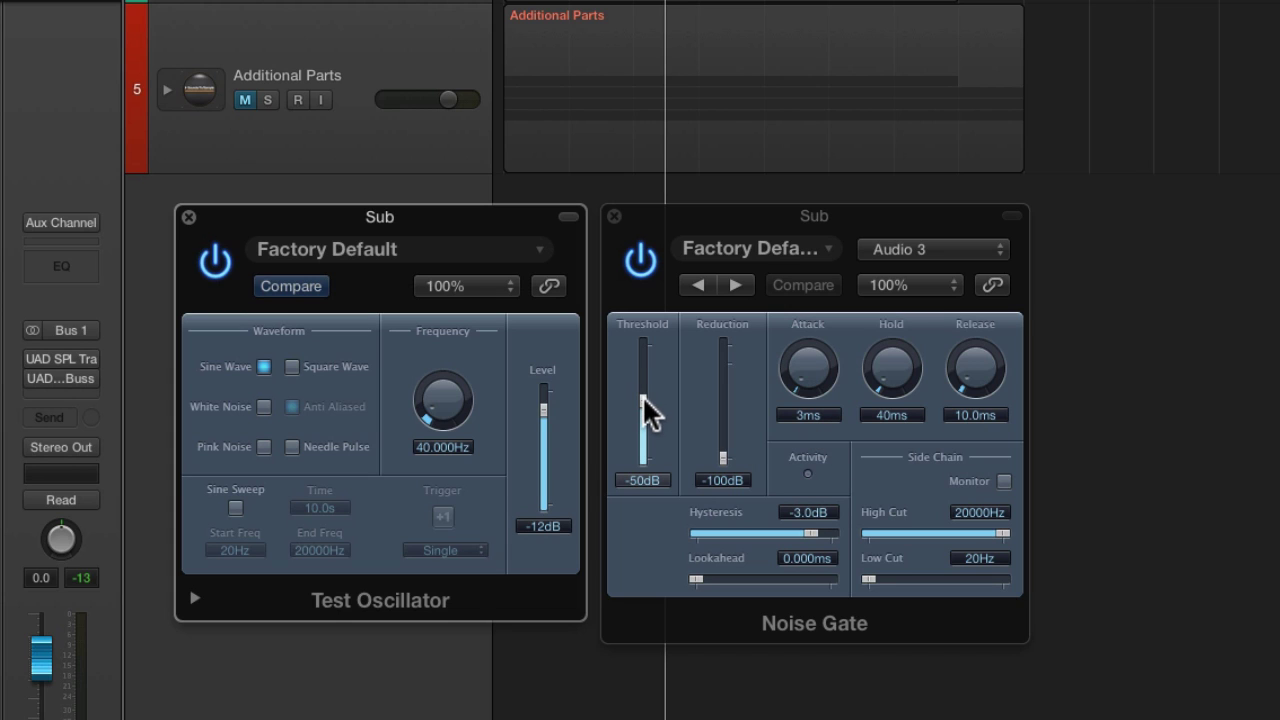
- Set the Noise Gate threshold to about -30 dB and the release to 274.4 ms
drag(646, 409, 641, 372)
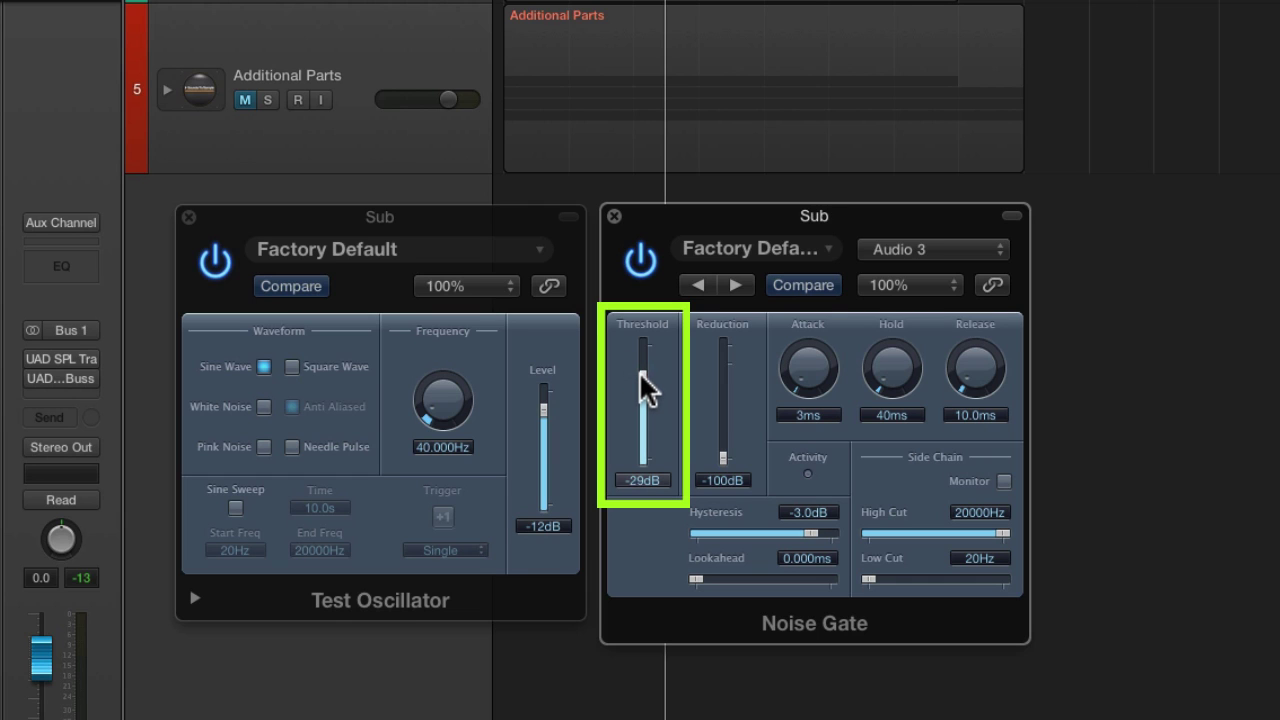
drag(641, 368, 640, 366)
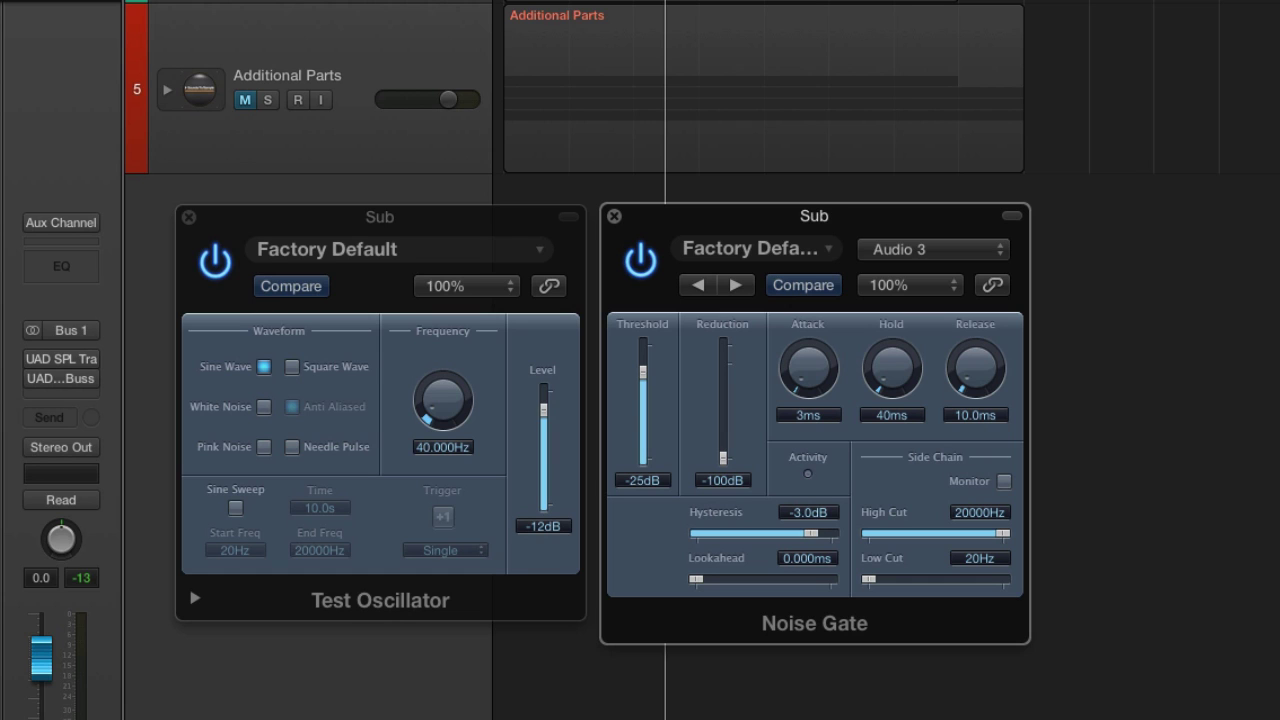
drag(978, 380, 1000, 300)
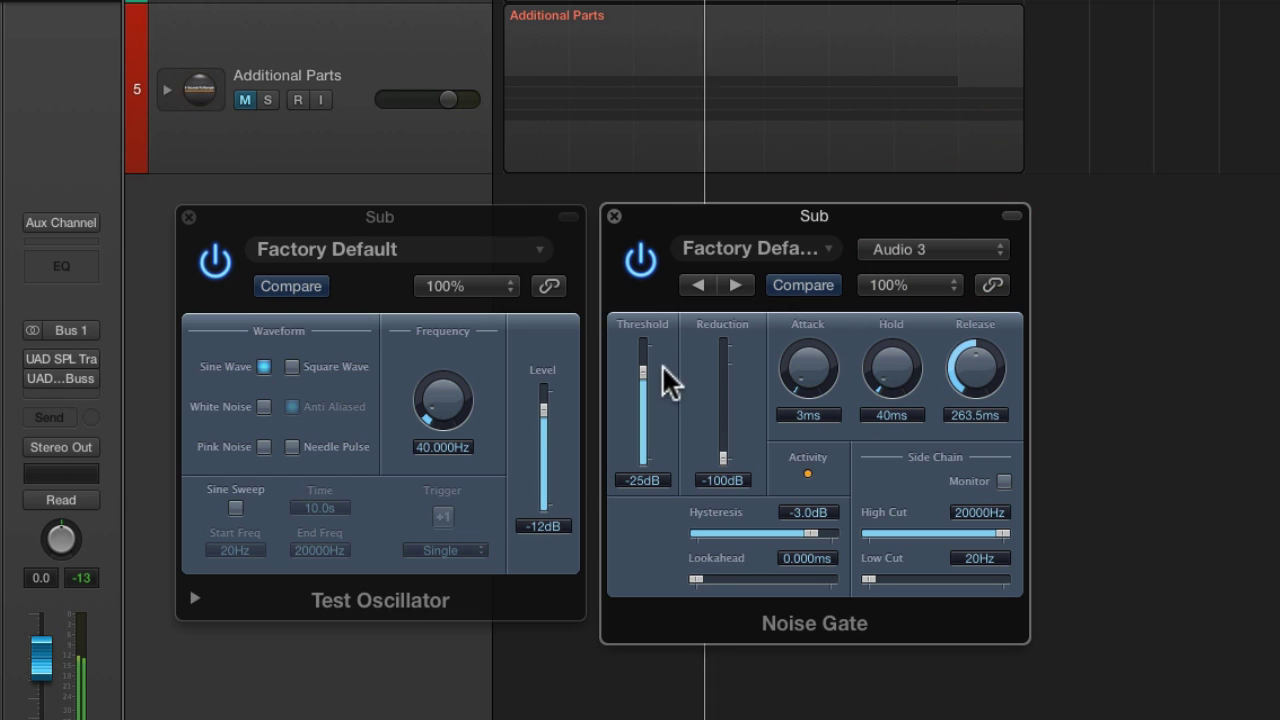
drag(646, 376, 646, 390)
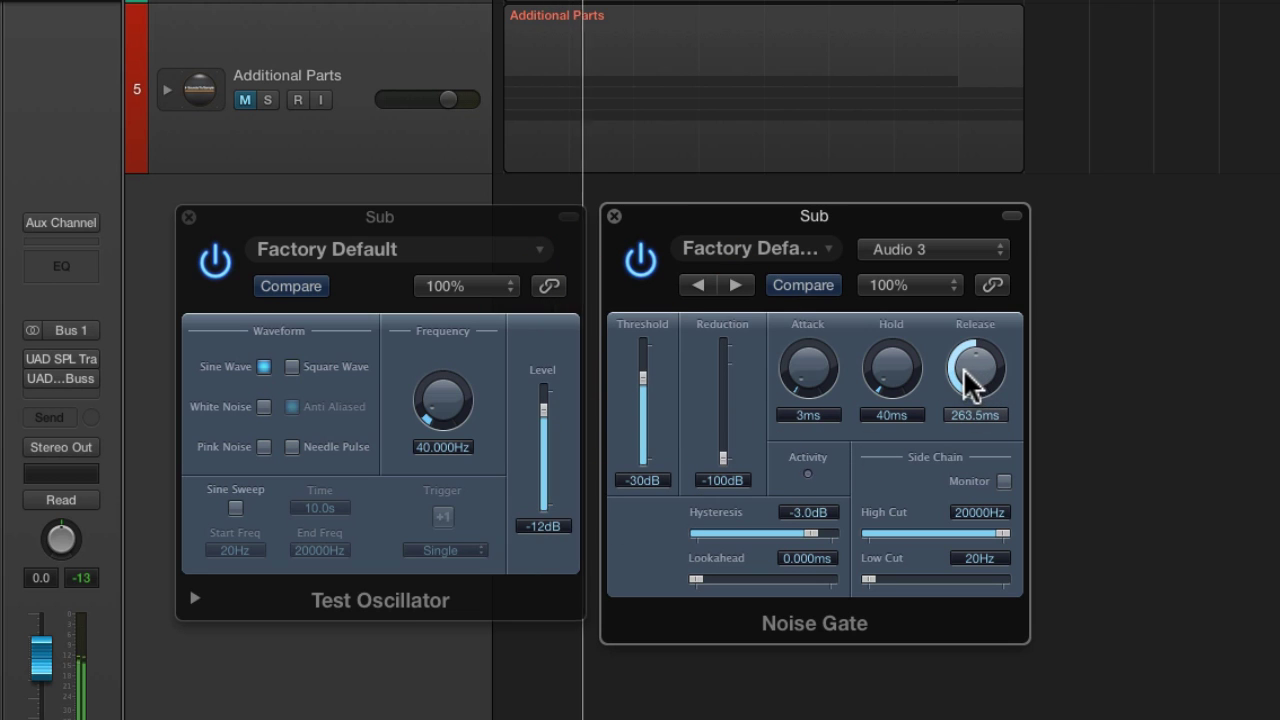
drag(971, 380, 972, 374)
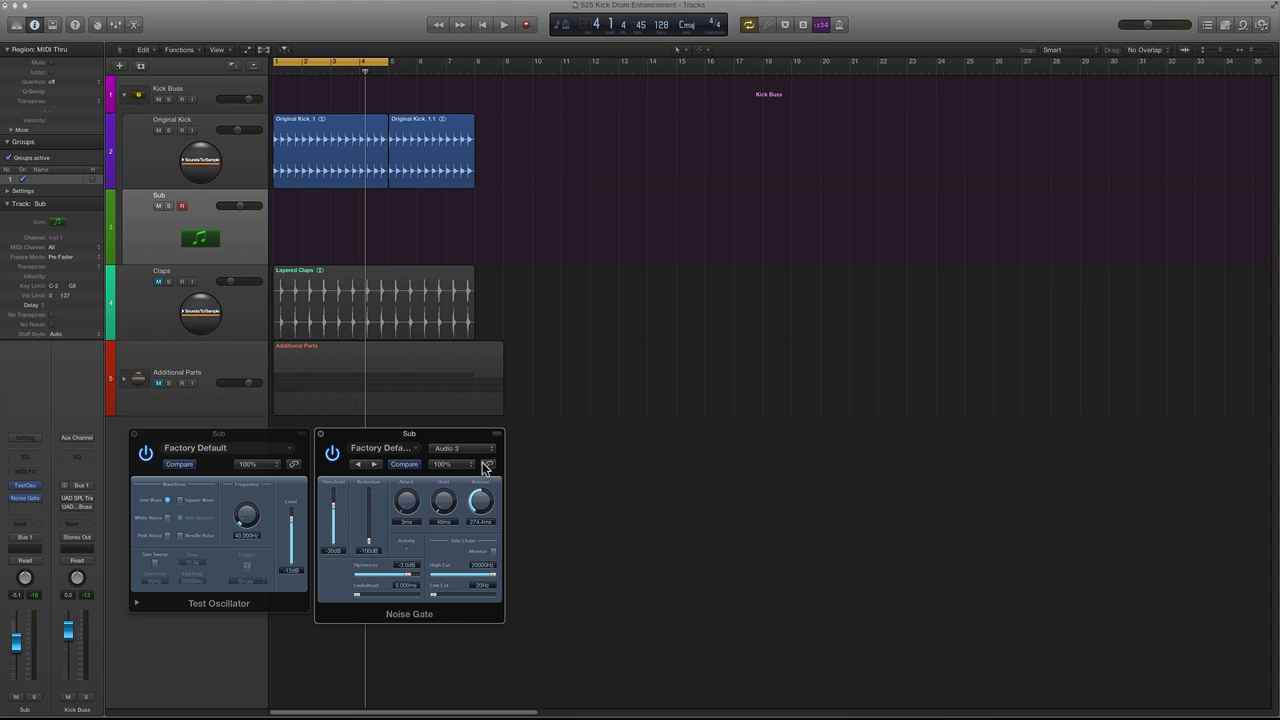
- Insert a stereo Distortion > Overdrive below the Noise Gate on the Sub channel strip
click(195, 192)
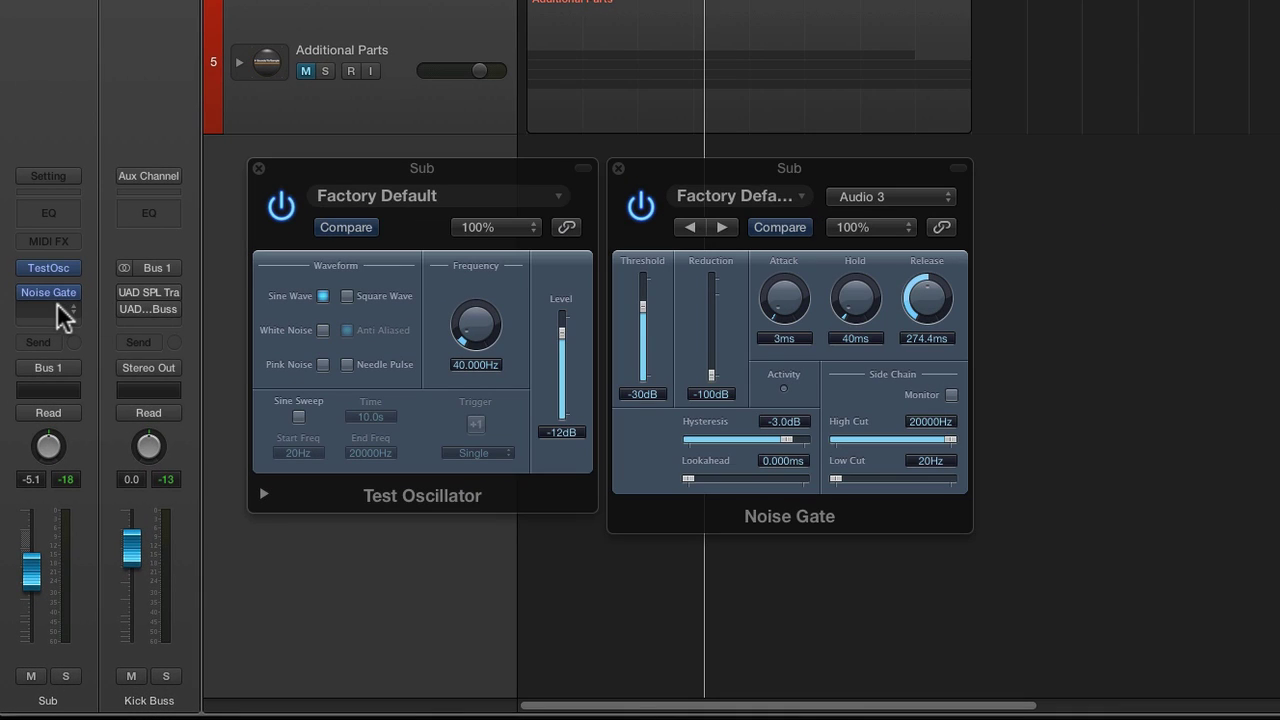
drag(56, 306, 70, 372)
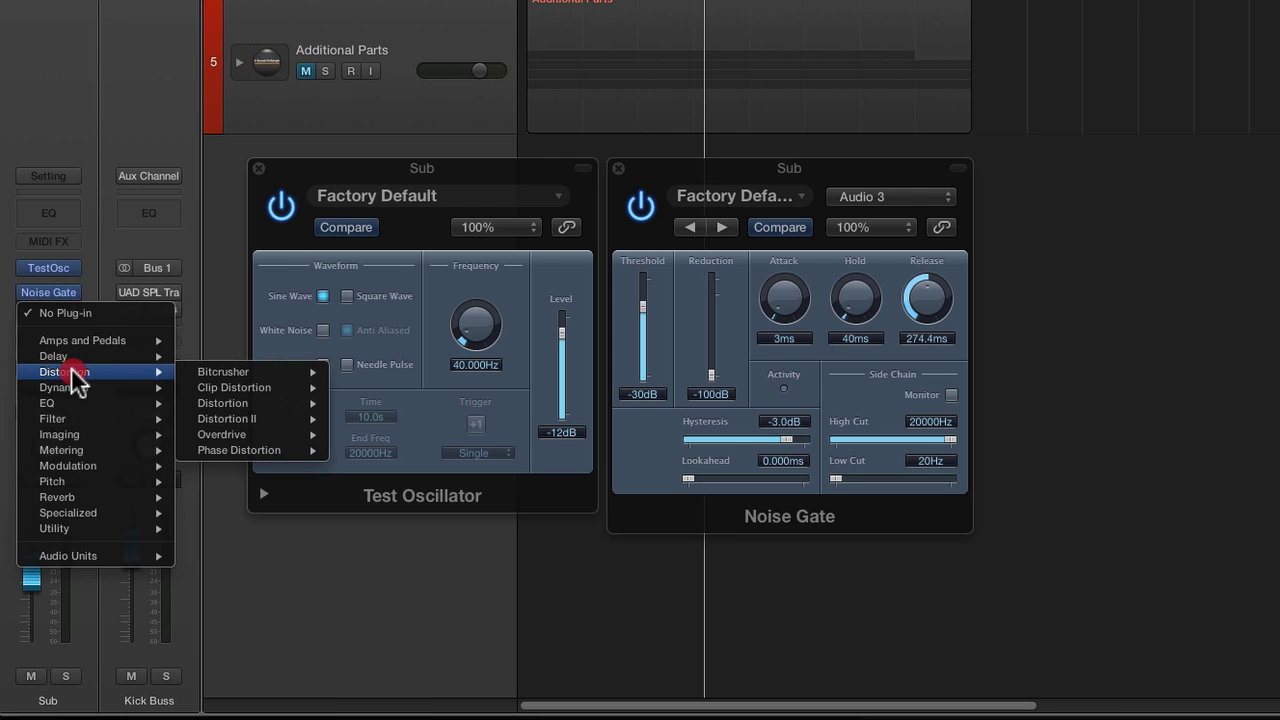
mouse_move(245, 432)
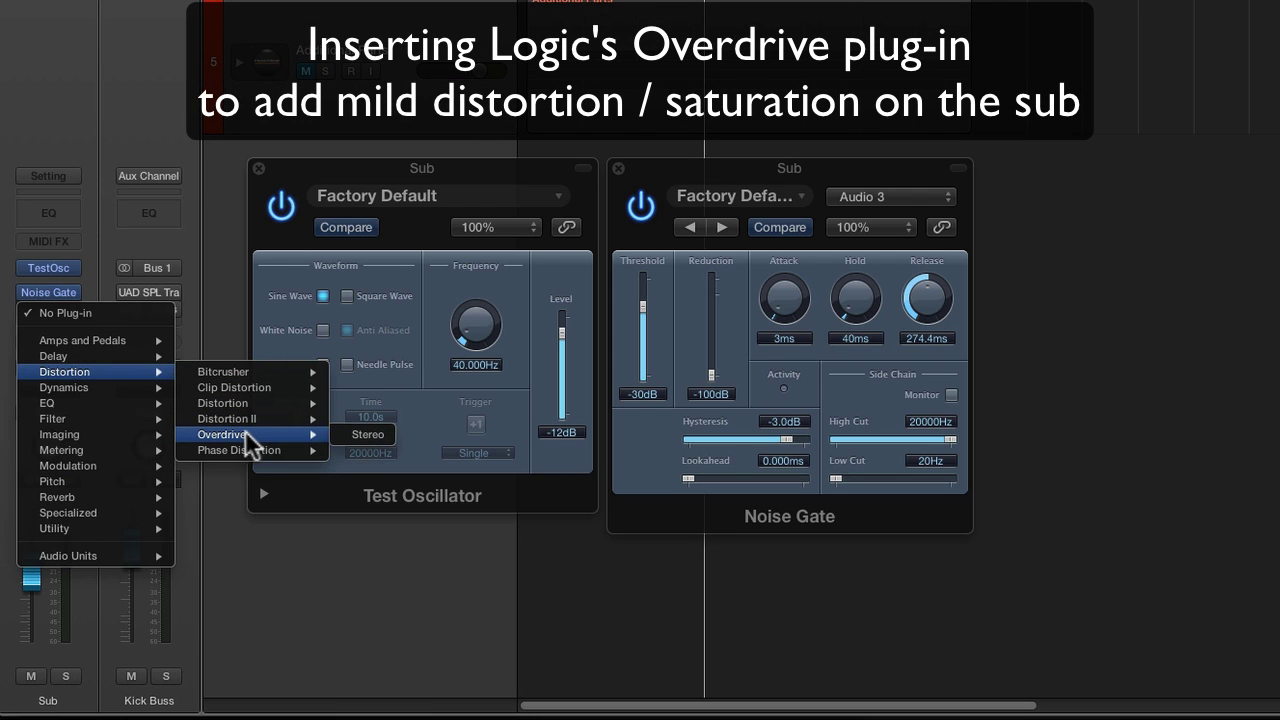
click(362, 432)
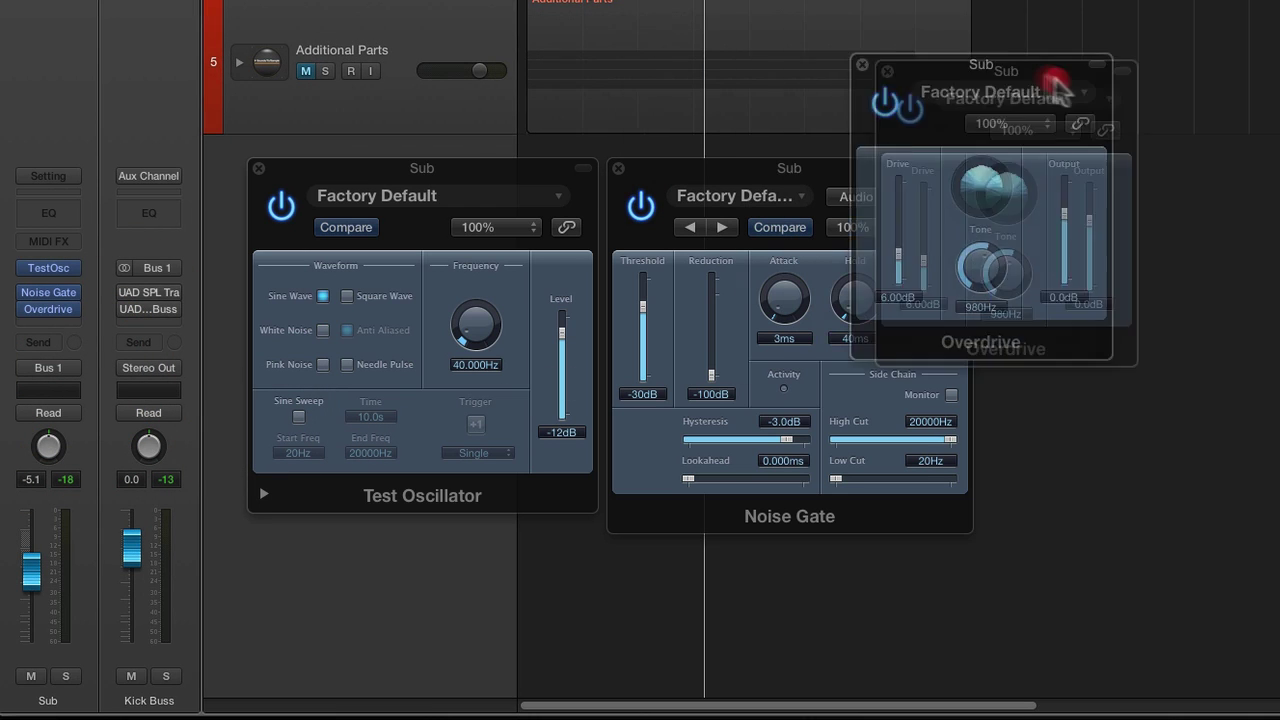
drag(1063, 86, 1160, 178)
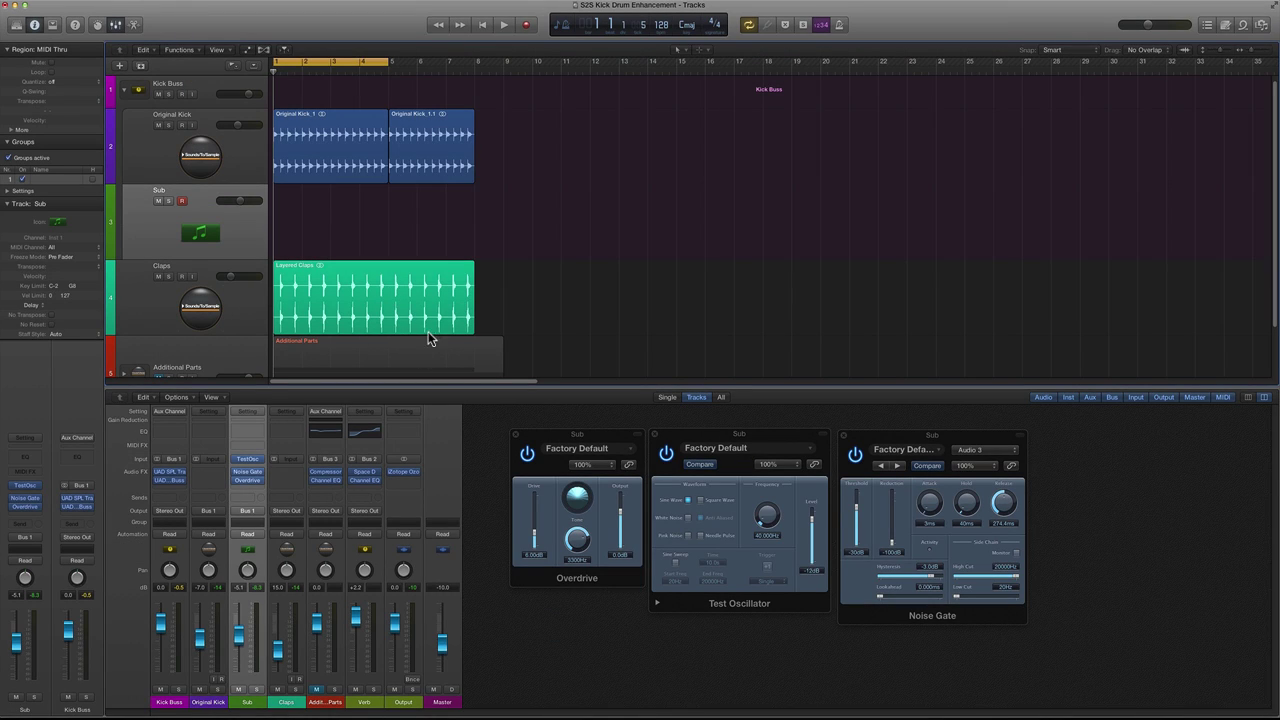
- Extend the cycle to bar 9, hide the Mixer, and play the whole arrangement from Additional Parts
drag(385, 62, 505, 62)
key(x)
click(178, 352)
click(158, 383)
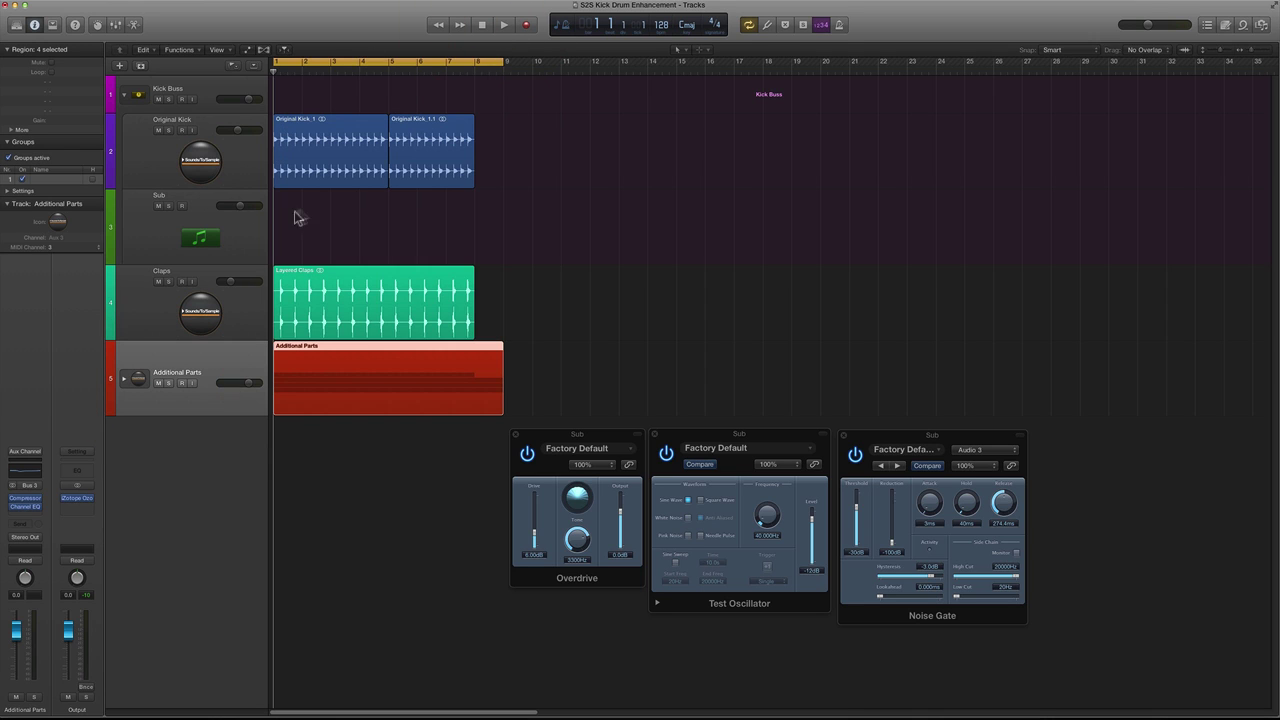
key(space)
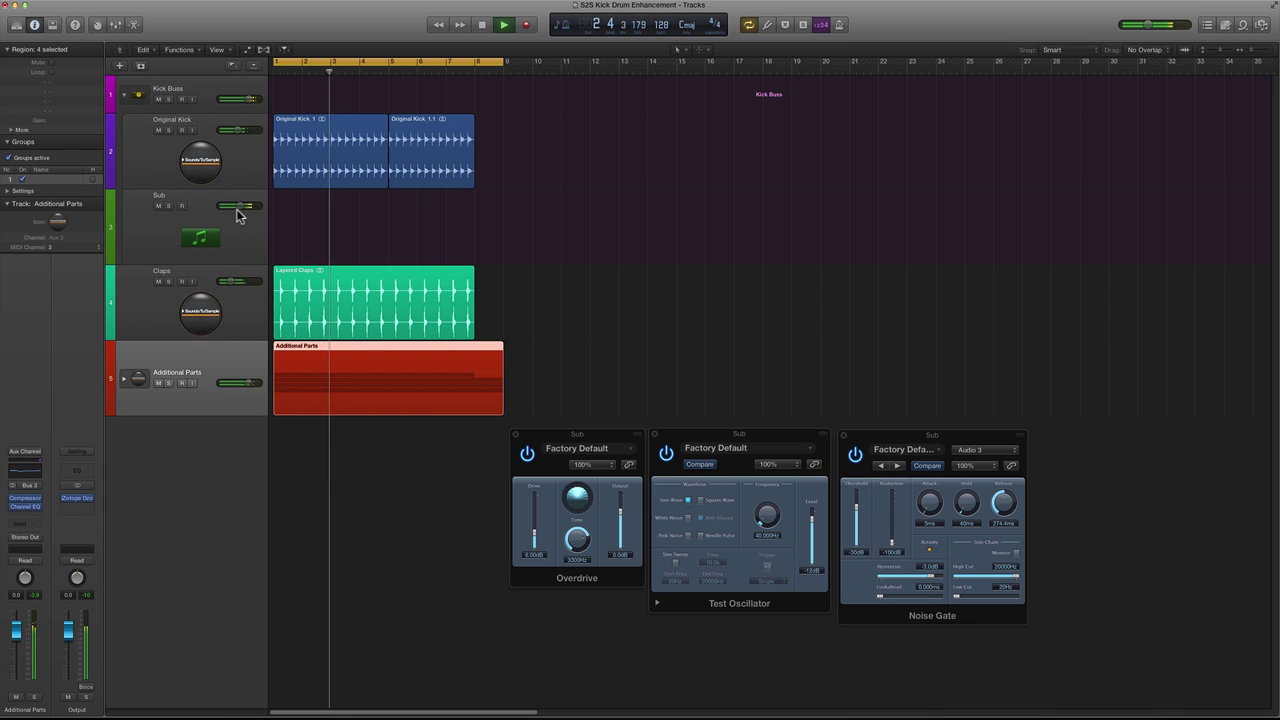
- Set the Sub track volume to about -4.8 dB, turn Cycle off, and show the Mixer again
drag(240, 208, 240, 207)
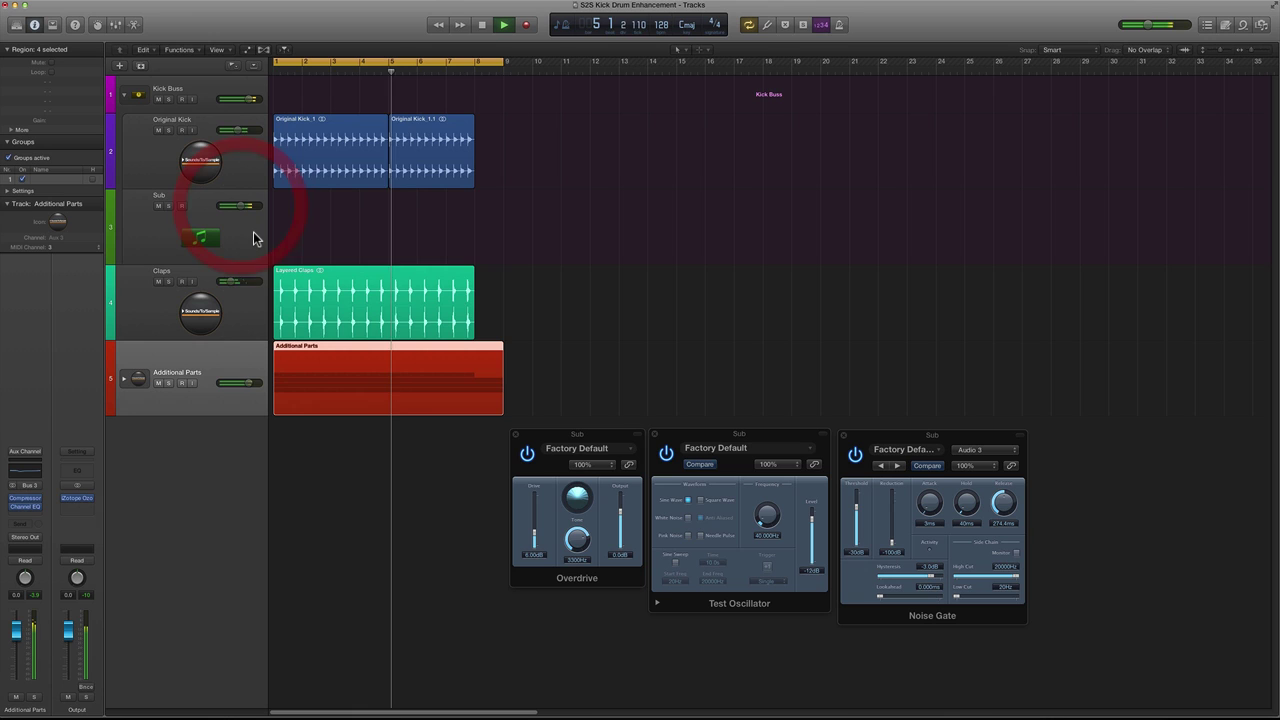
click(360, 64)
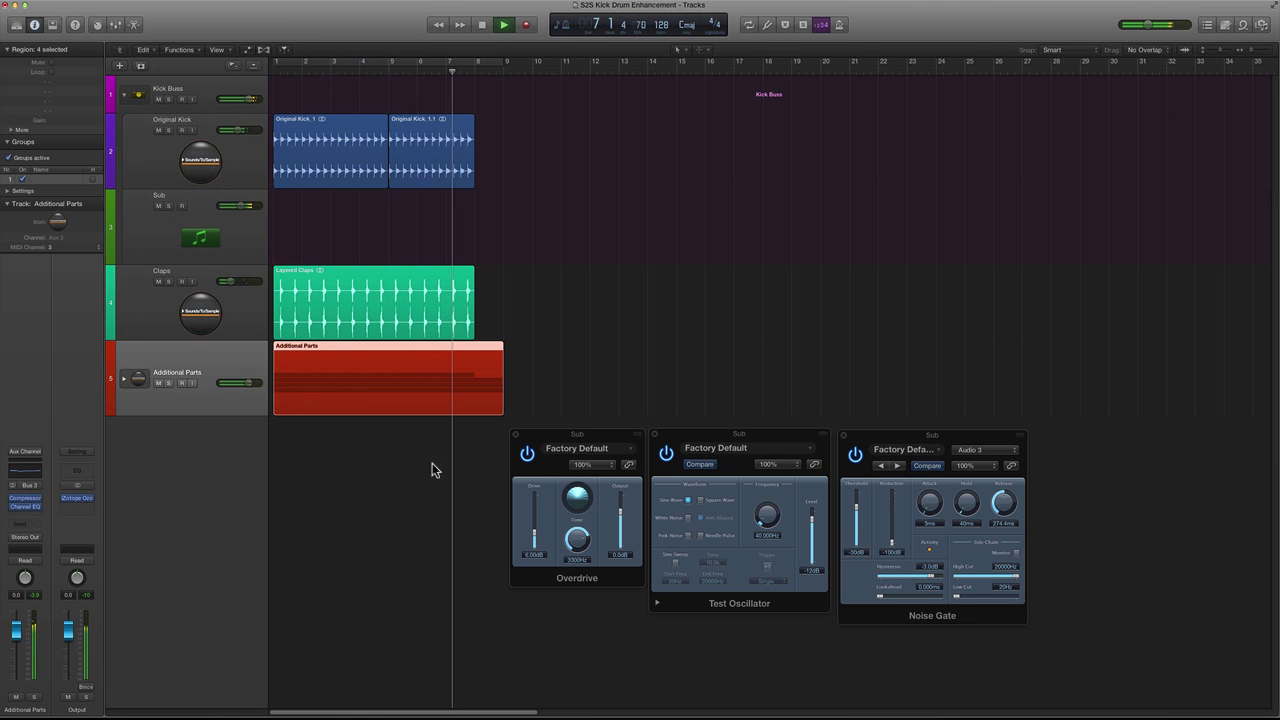
click(116, 24)
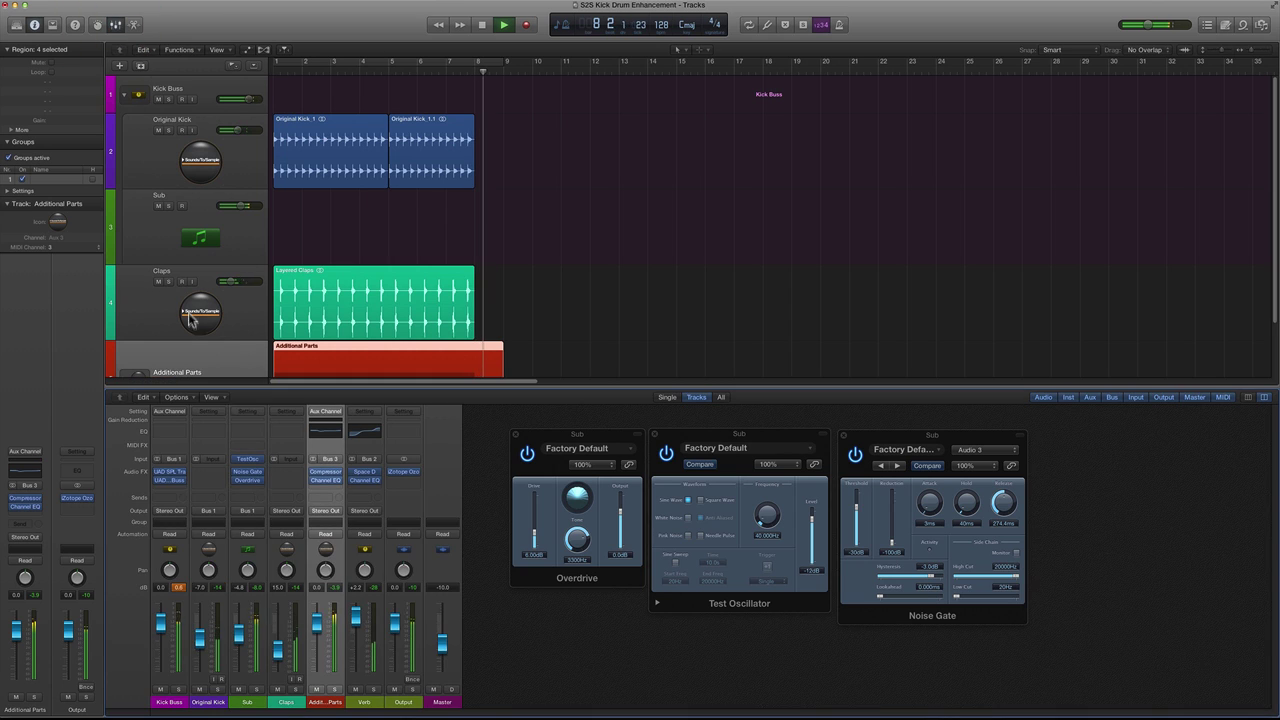